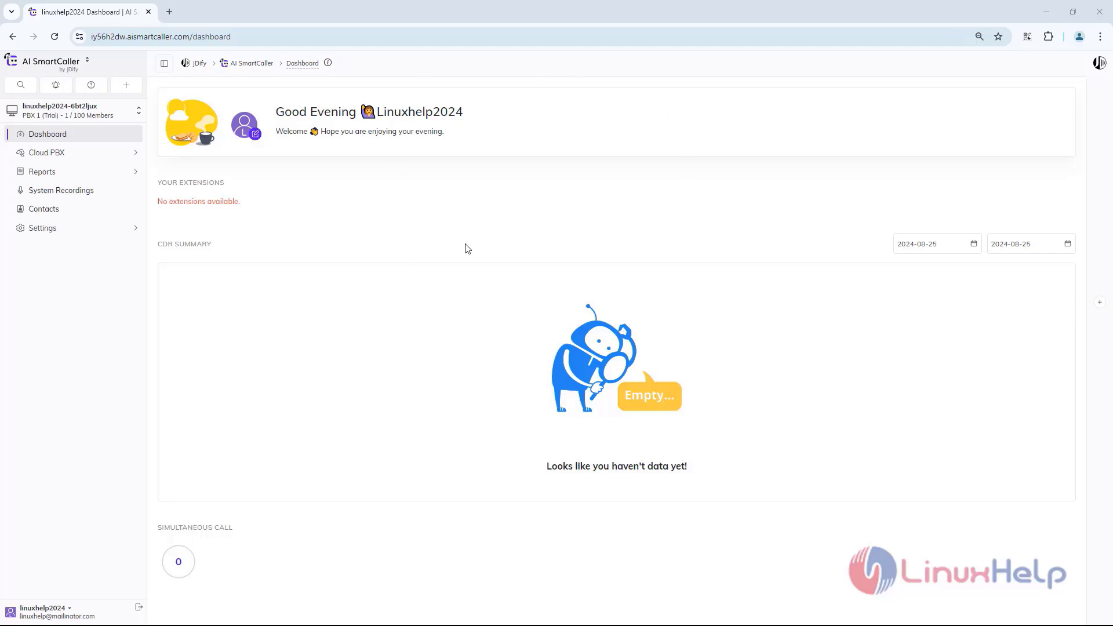
# Step: Create a SIP extension in the Cloud PBX with the person's name, a password and extension 178, keeping the default call and recording options
pyautogui.click(54, 159)
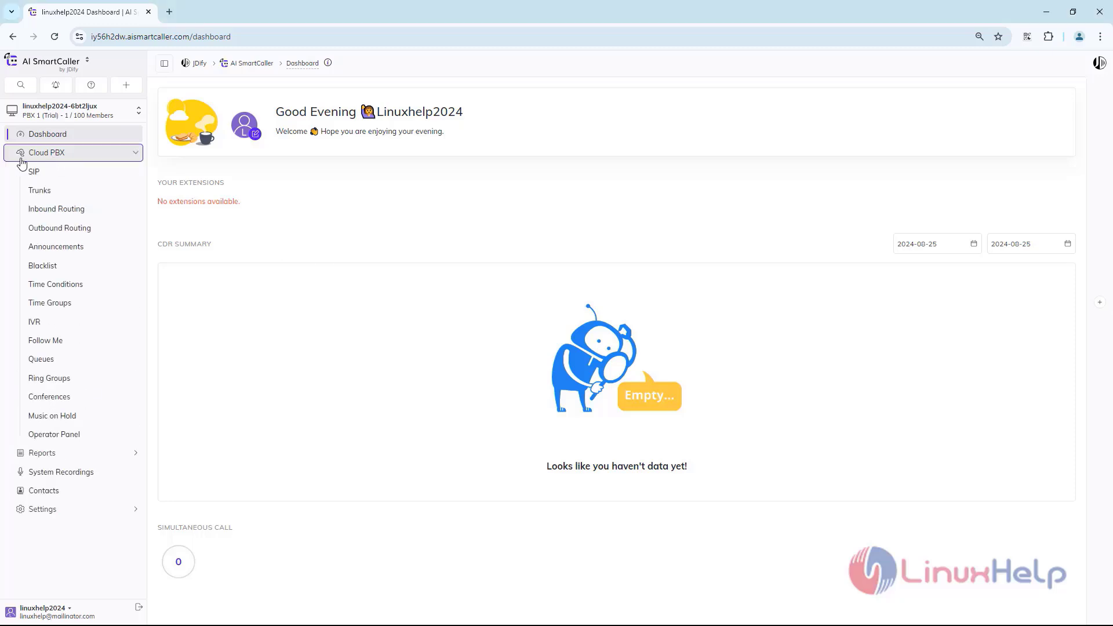
pyautogui.click(40, 172)
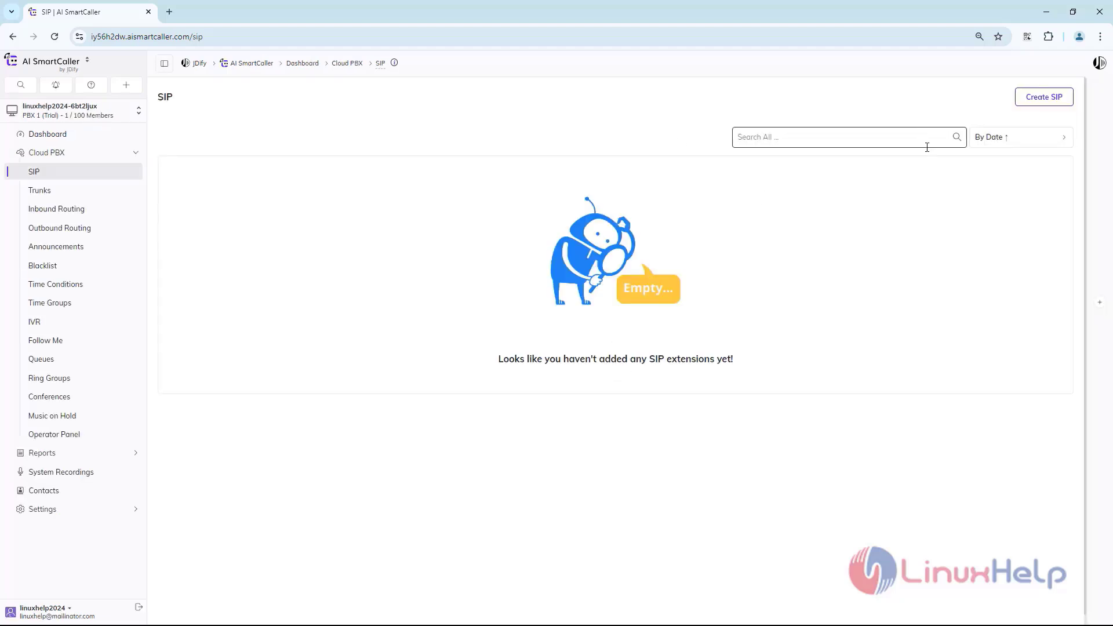
pyautogui.click(1026, 108)
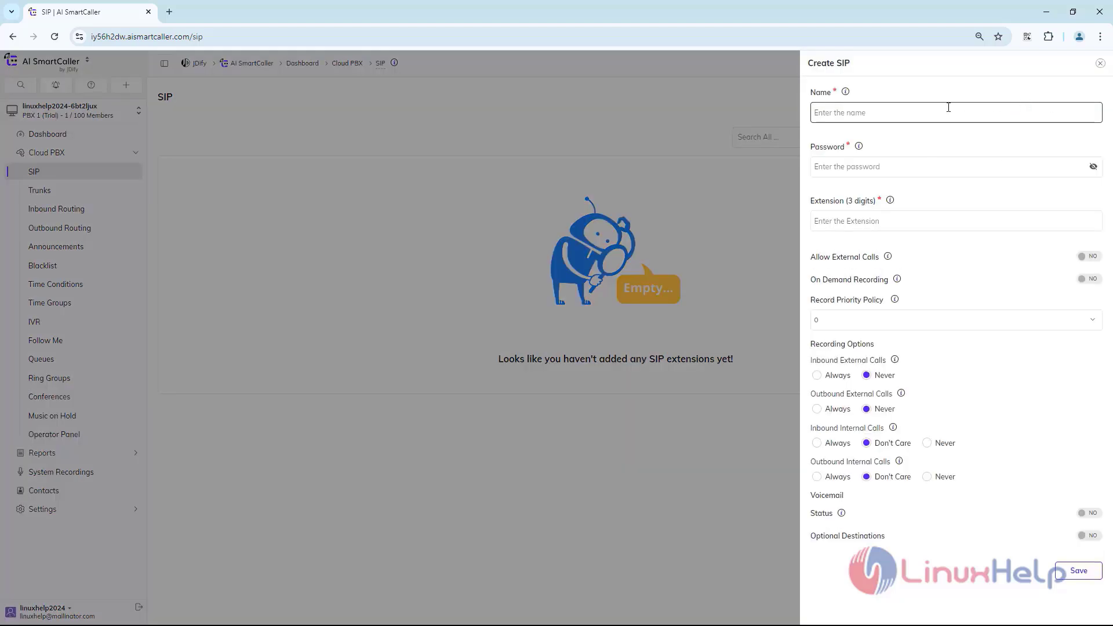
pyautogui.click(887, 109)
pyautogui.press('Tab')
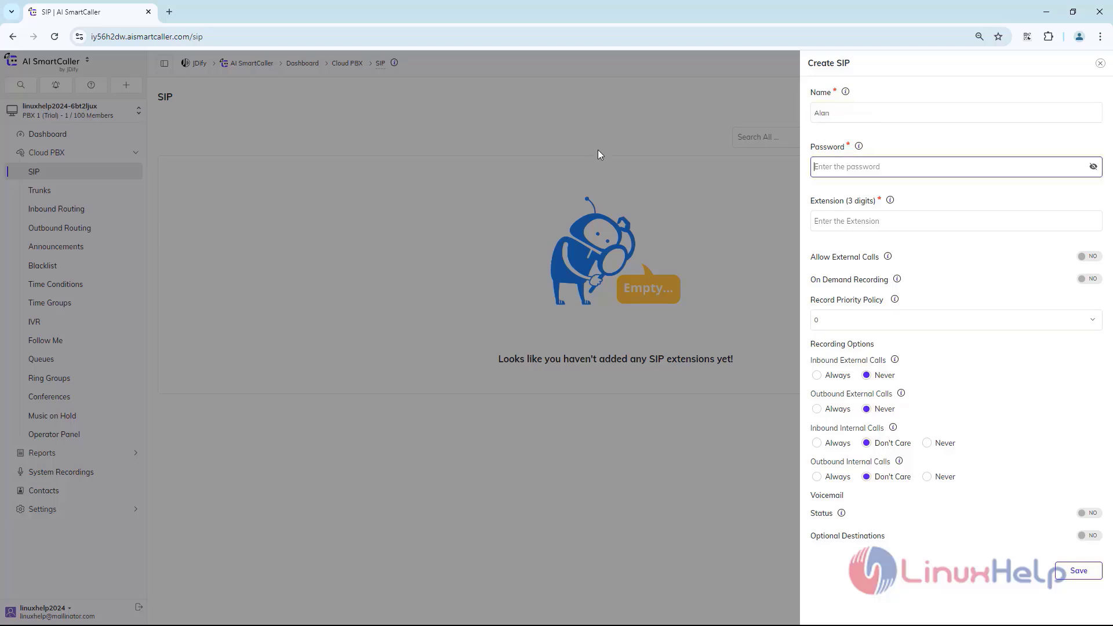
pyautogui.press('Tab')
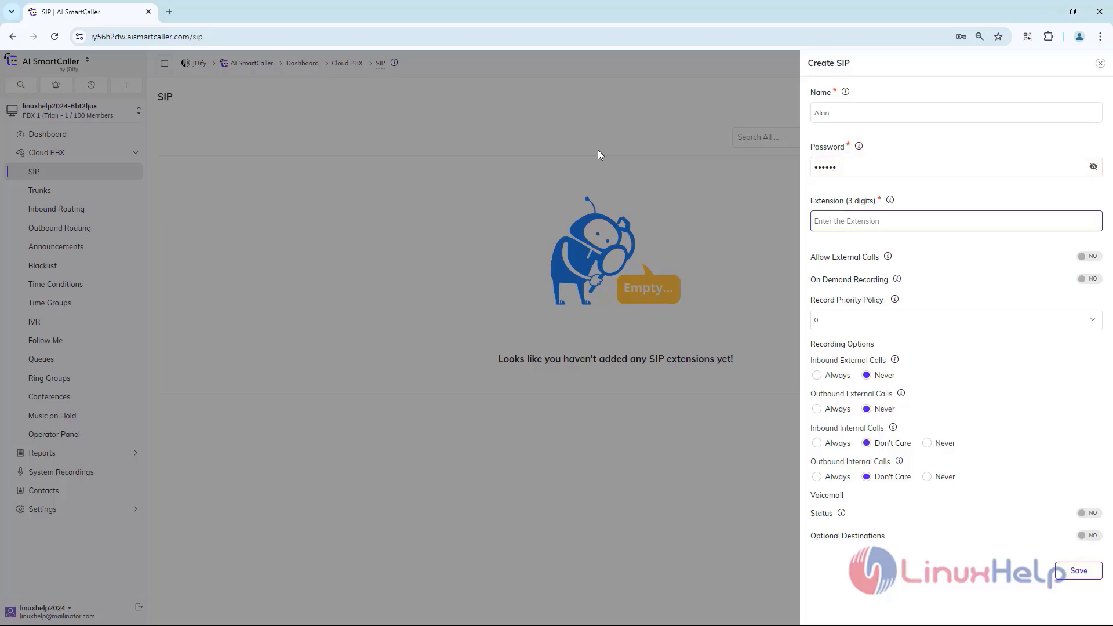
pyautogui.write('178')
pyautogui.click(1079, 574)
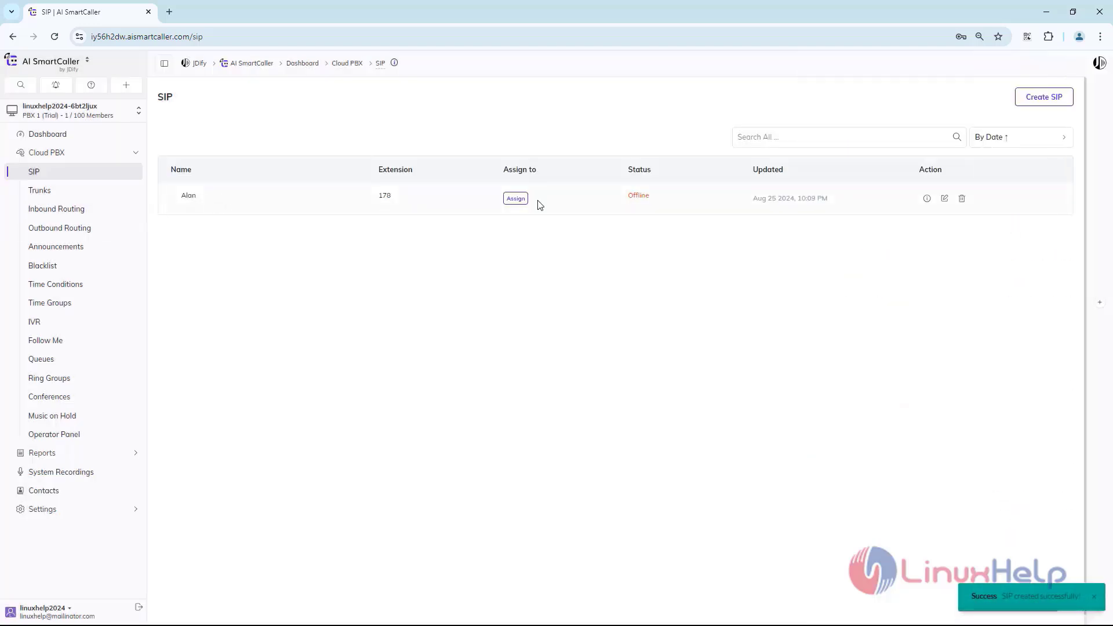
# Step: Create a second SIP extension with another person's name, a password and extension 179
pyautogui.click(1048, 99)
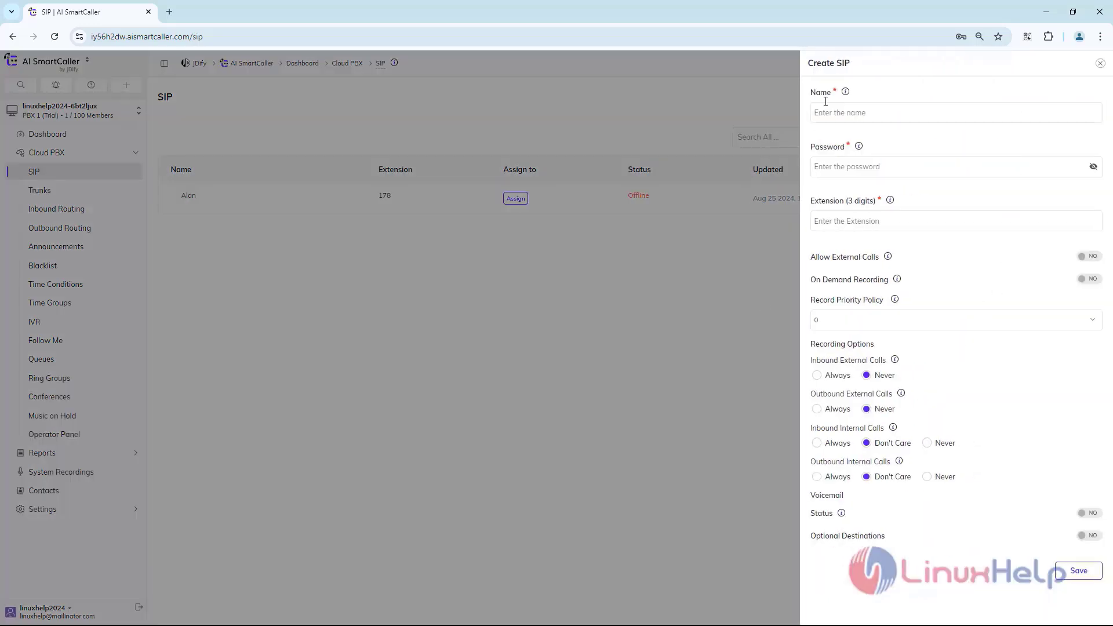
pyautogui.click(836, 110)
pyautogui.write('Alex')
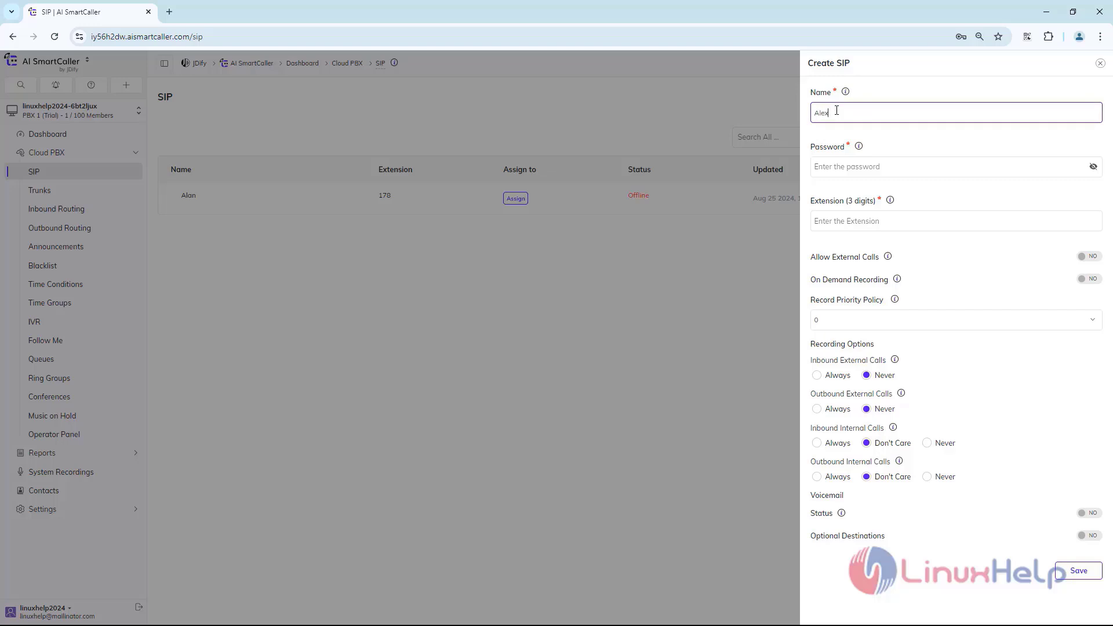
pyautogui.press('Tab')
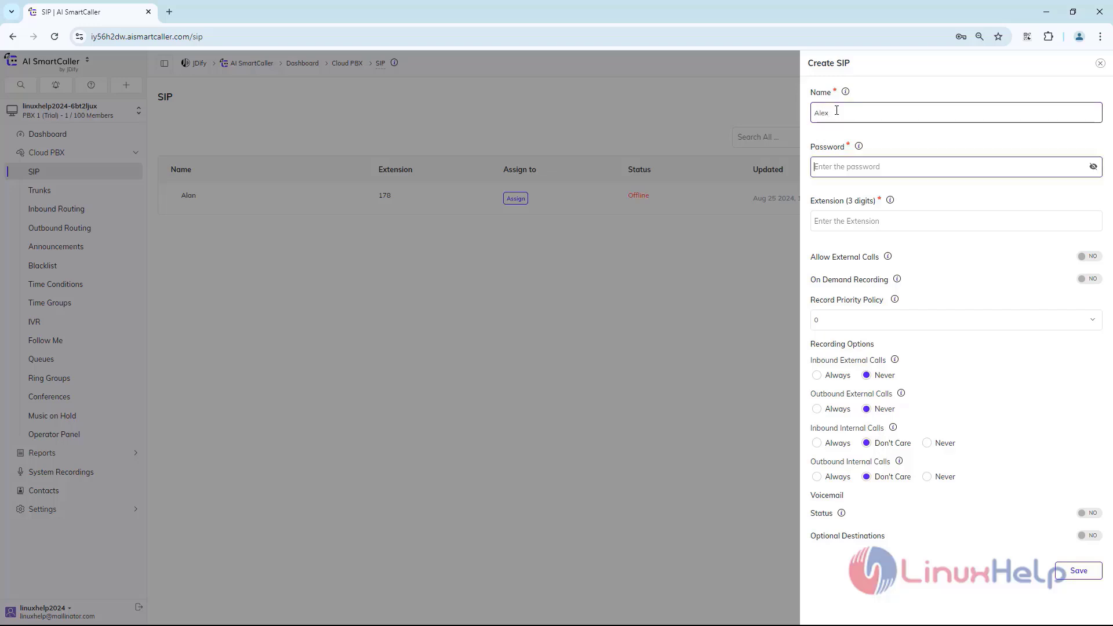
pyautogui.write('1234')
pyautogui.press('Tab')
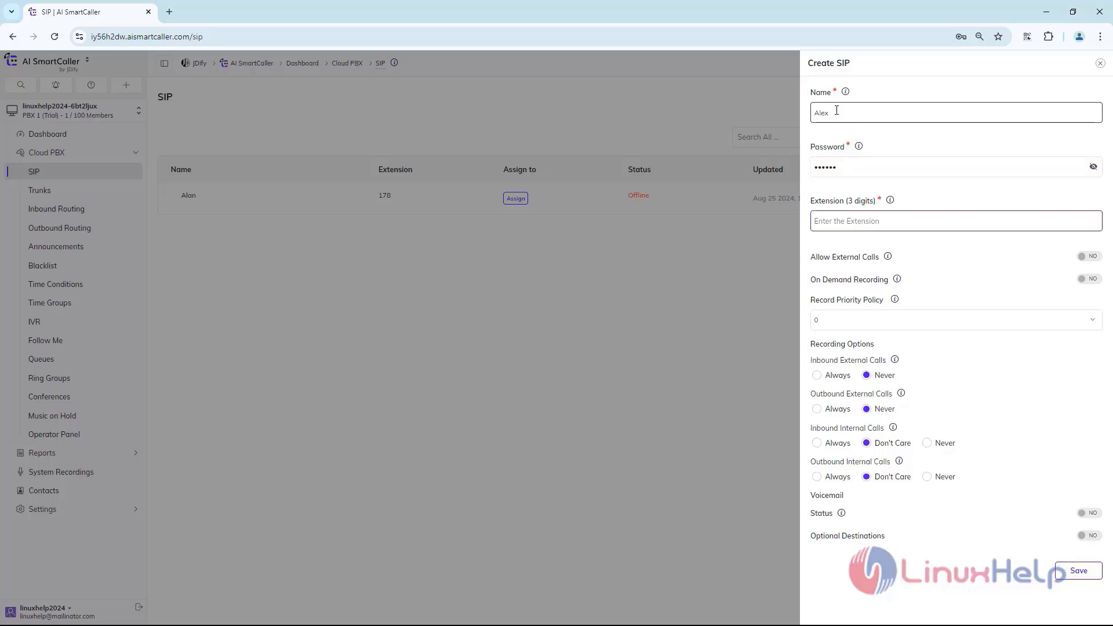
pyautogui.write('179')
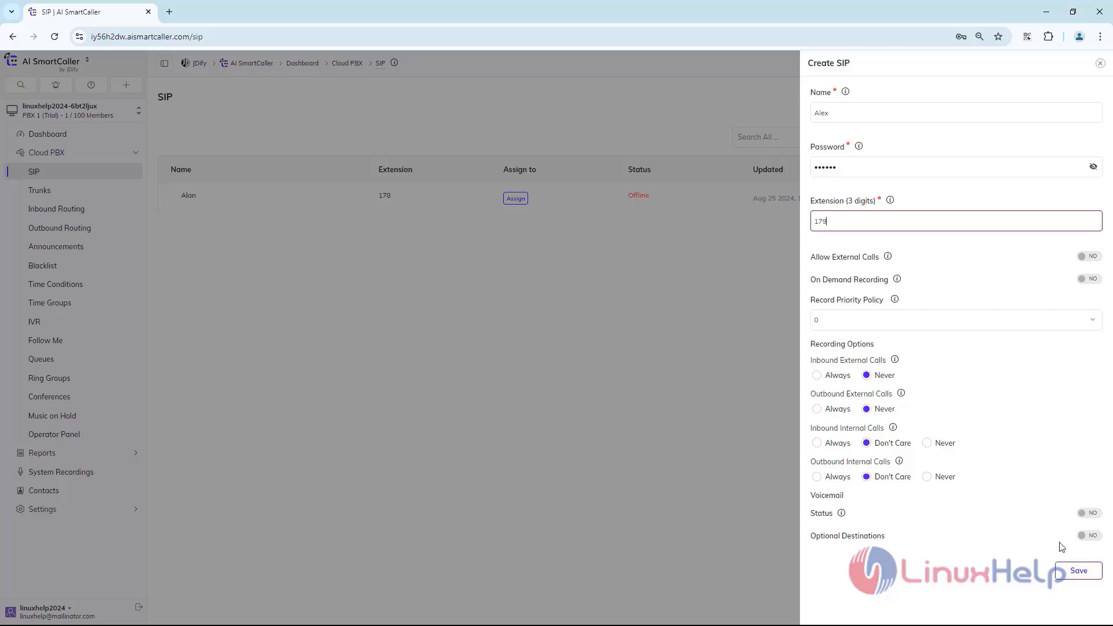
pyautogui.click(1078, 570)
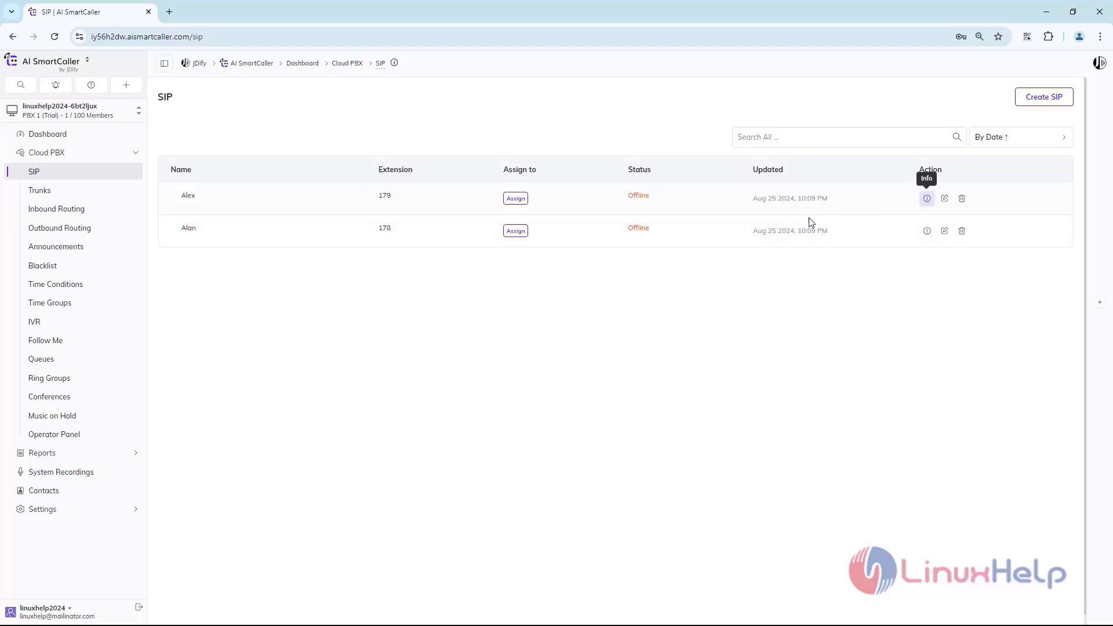
# Step: Using extension 179's SIP account details, start a MicroSIP account with its SIP username as account name and netaxis.aismartcaller.com as SIP server
pyautogui.click(926, 200)
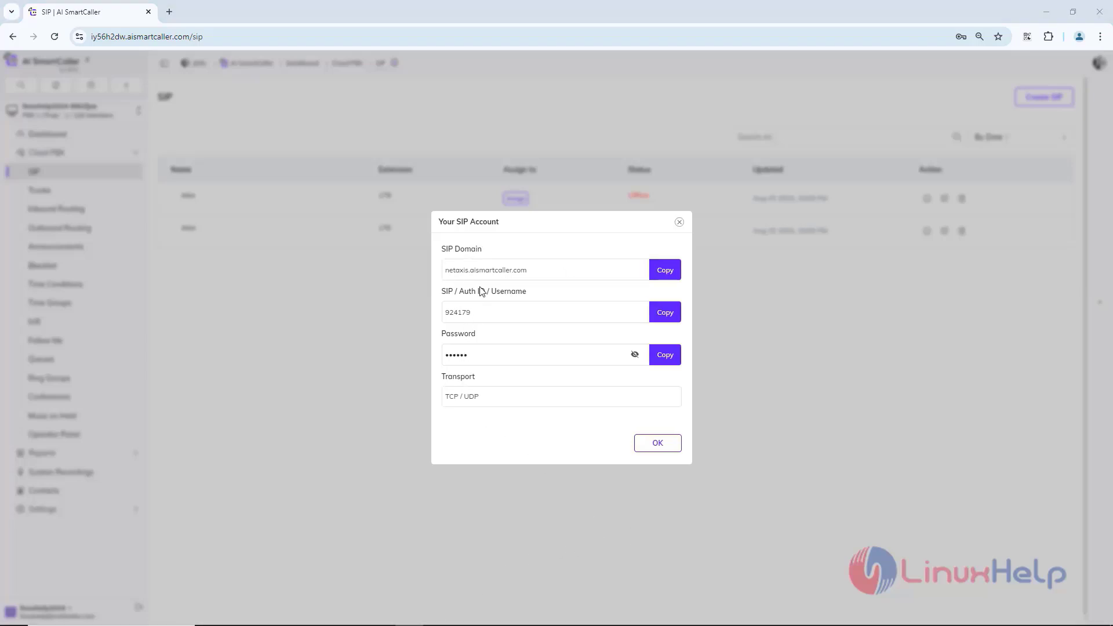
pyautogui.moveTo(490, 624)
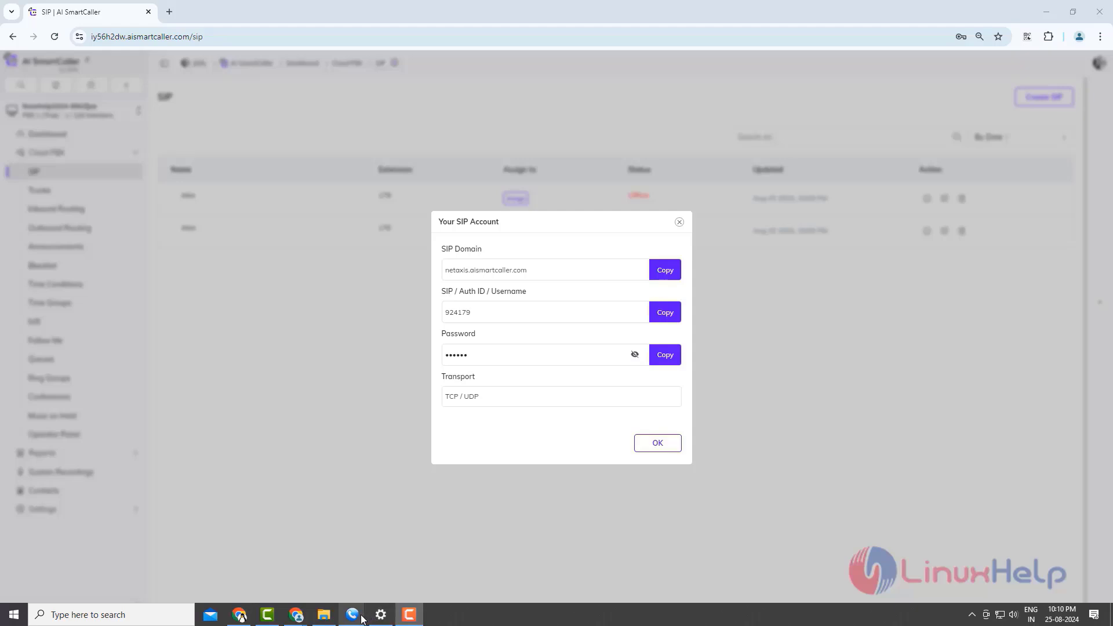
pyautogui.click(324, 580)
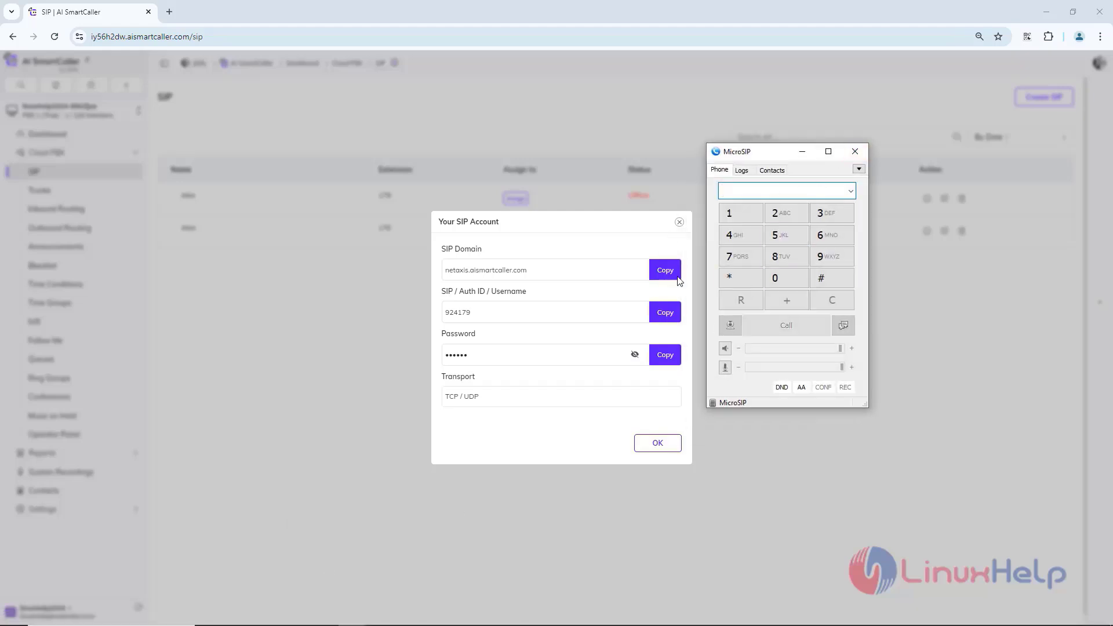
pyautogui.click(860, 169)
pyautogui.click(879, 171)
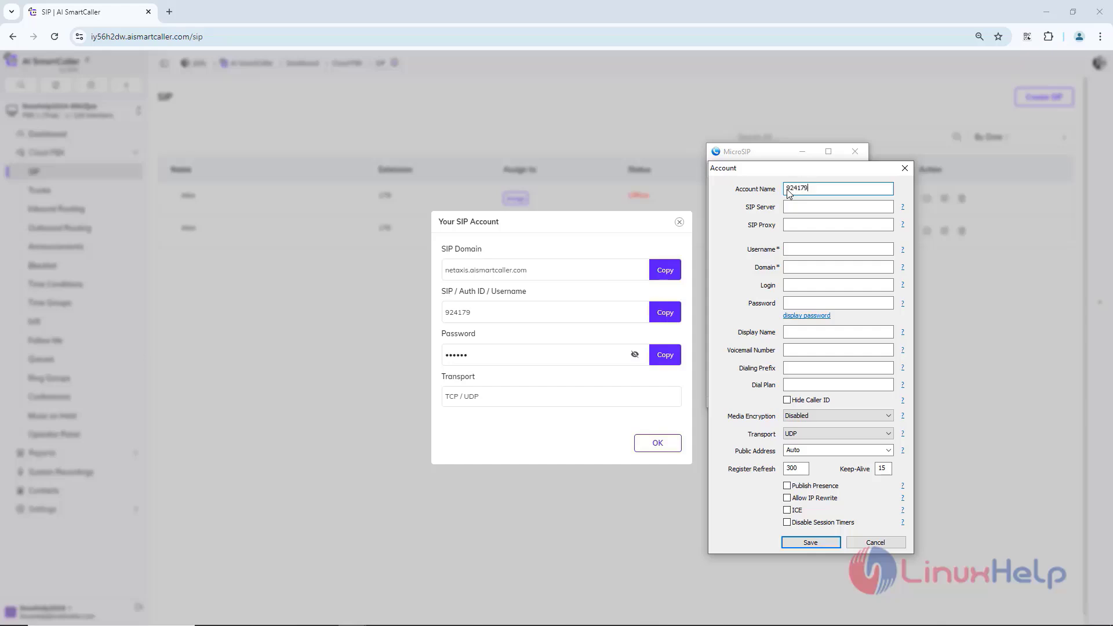
pyautogui.press('Tab')
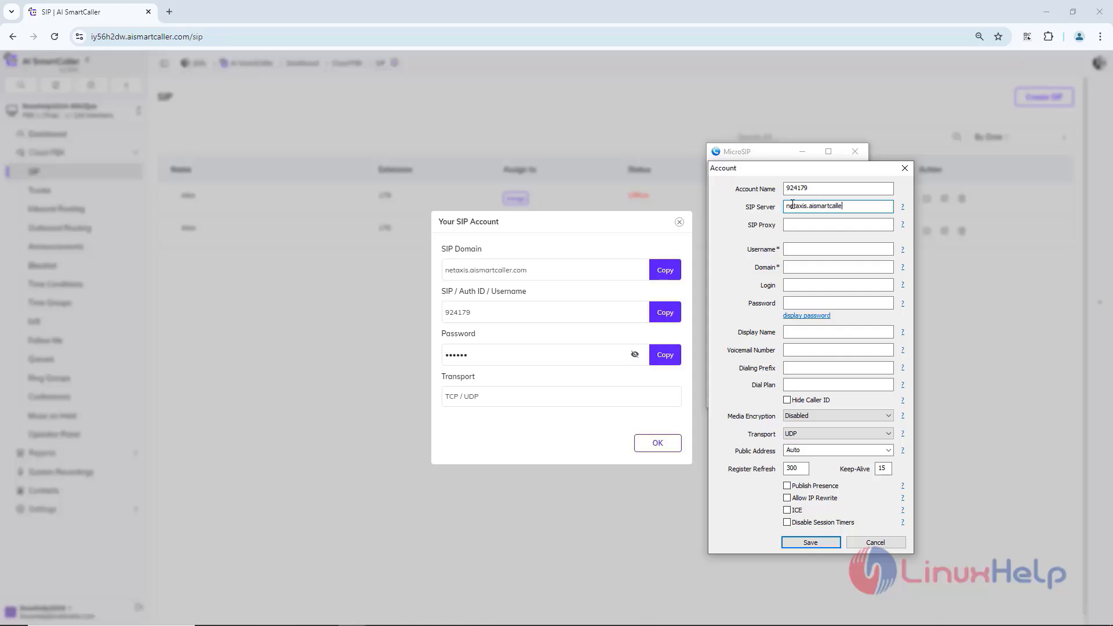
pyautogui.write('r.com')
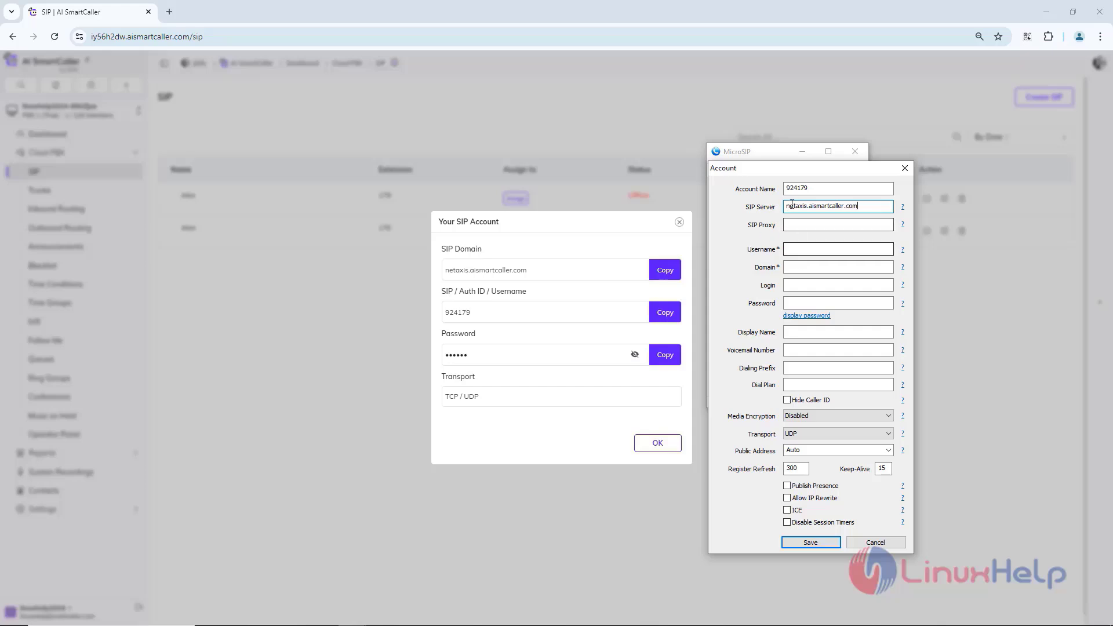
# Step: Copy the account name into the account's username and the SIP server netaxis.aismartcaller.com into its domain
pyautogui.doubleClick(820, 187)
pyautogui.hotkey('ctrl', 'c')
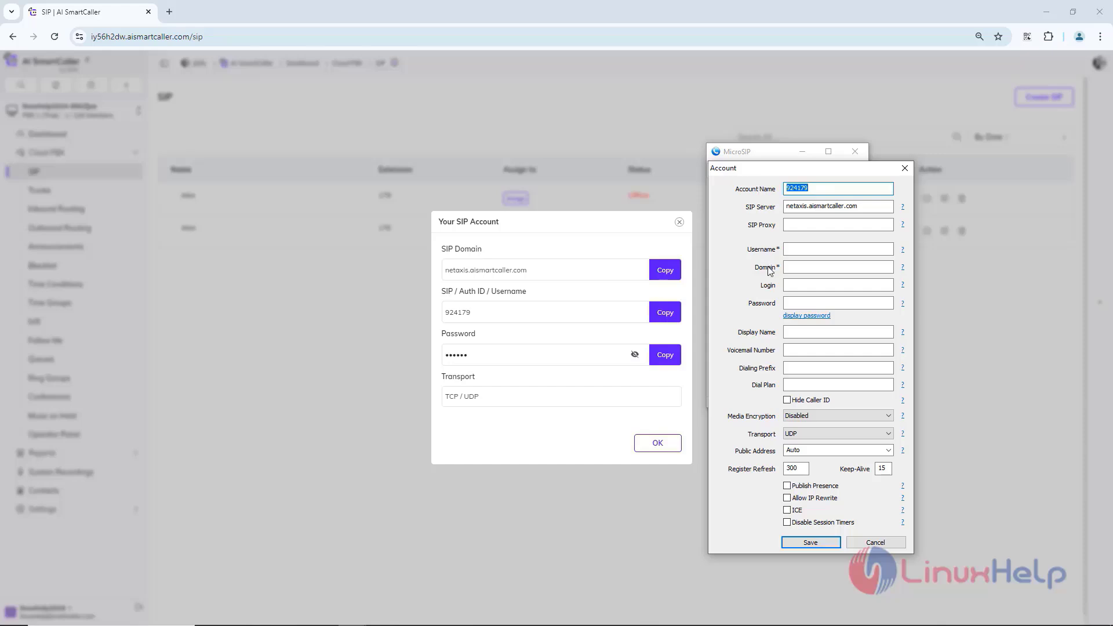
pyautogui.click(792, 249)
pyautogui.hotkey('ctrl', 'v')
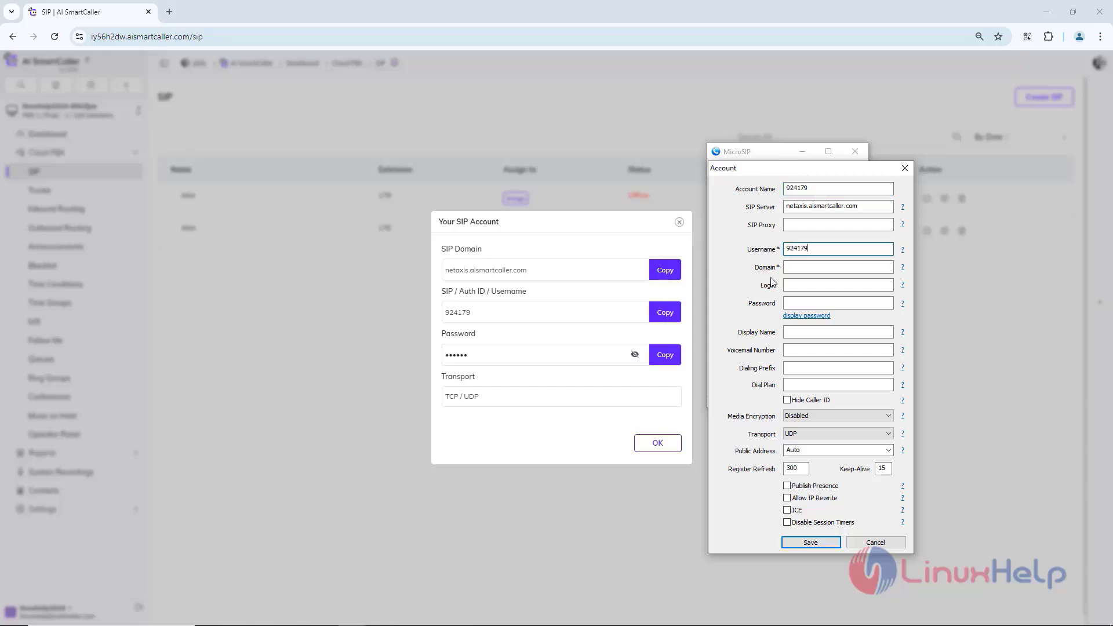
pyautogui.doubleClick(785, 207)
pyautogui.hotkey('ctrl', 'c')
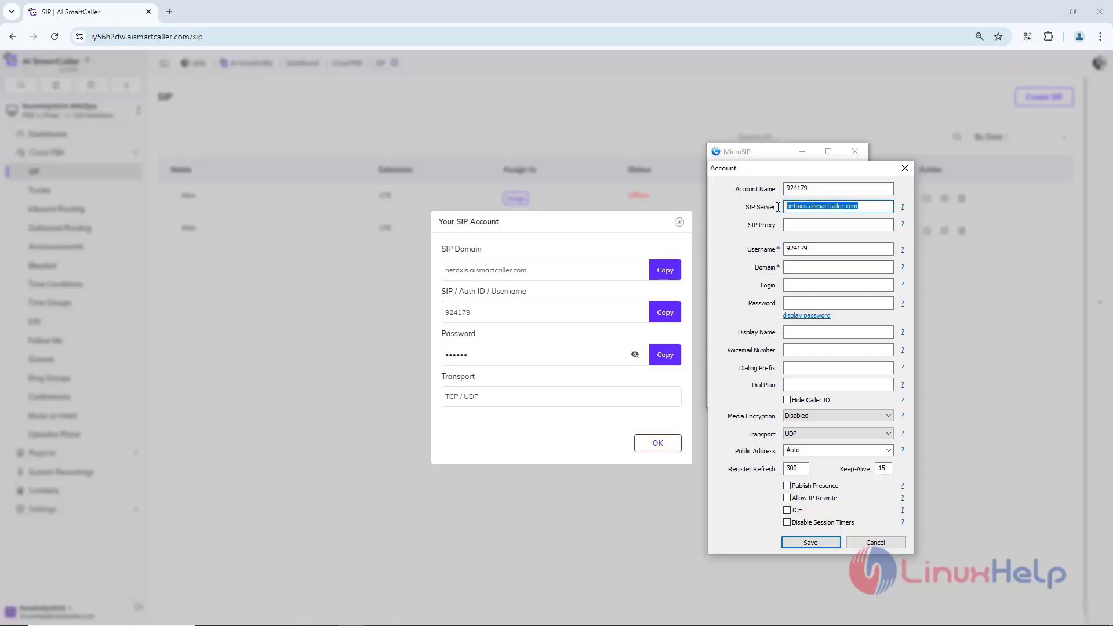
pyautogui.click(791, 269)
pyautogui.hotkey('ctrl', 'v')
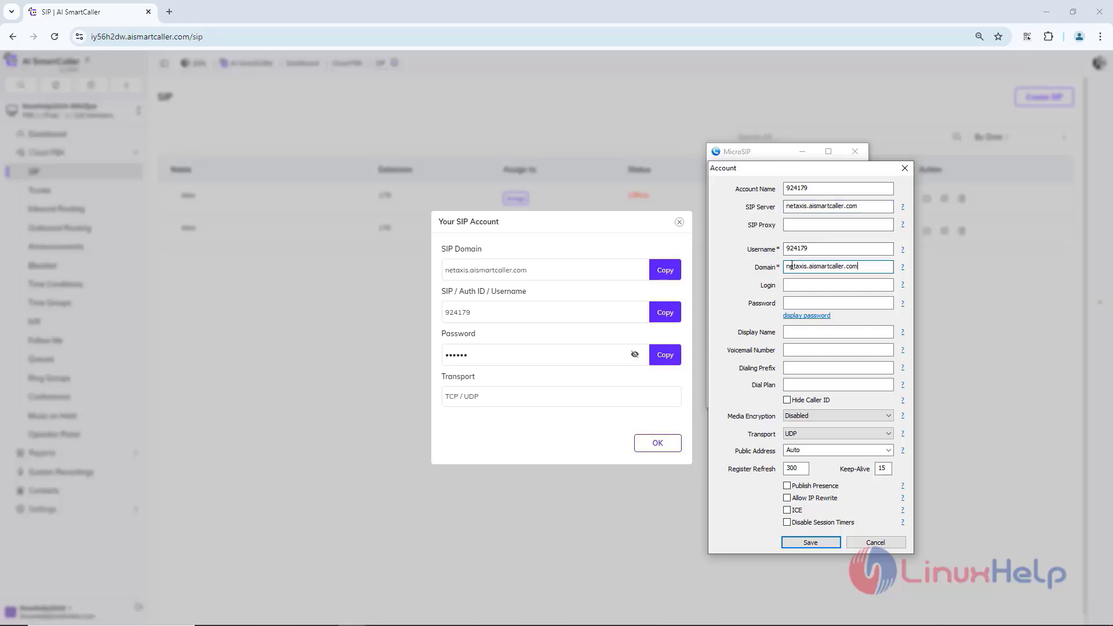
# Step: Copy the username into the account's login, enter the SIP account password and display it for checking
pyautogui.doubleClick(803, 249)
pyautogui.hotkey('ctrl', 'c')
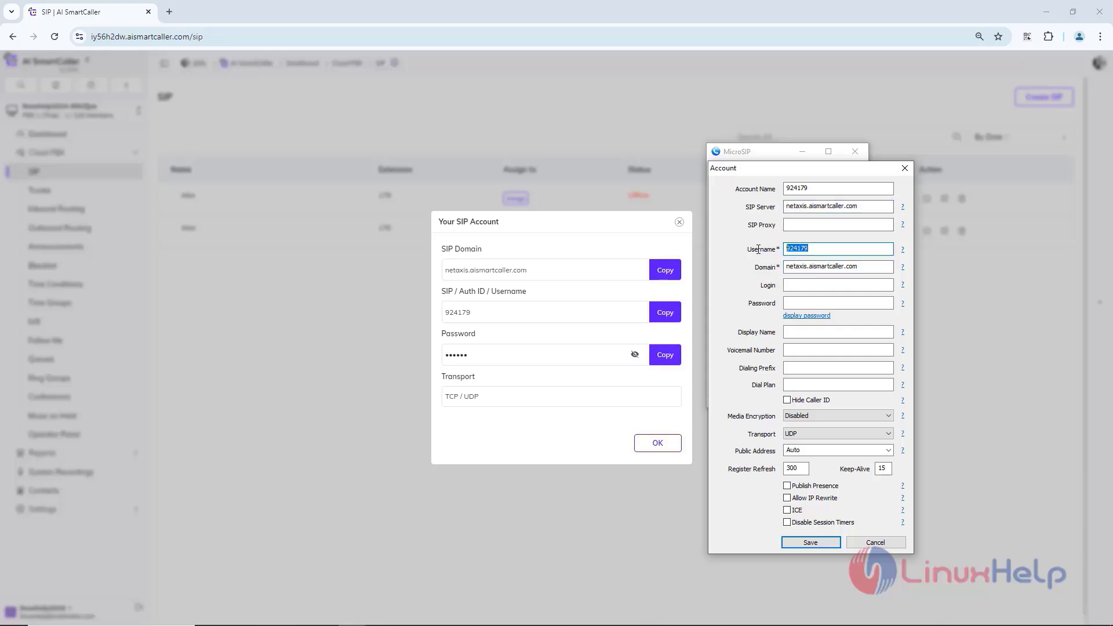
pyautogui.click(790, 286)
pyautogui.hotkey('ctrl', 'v')
pyautogui.press('Tab')
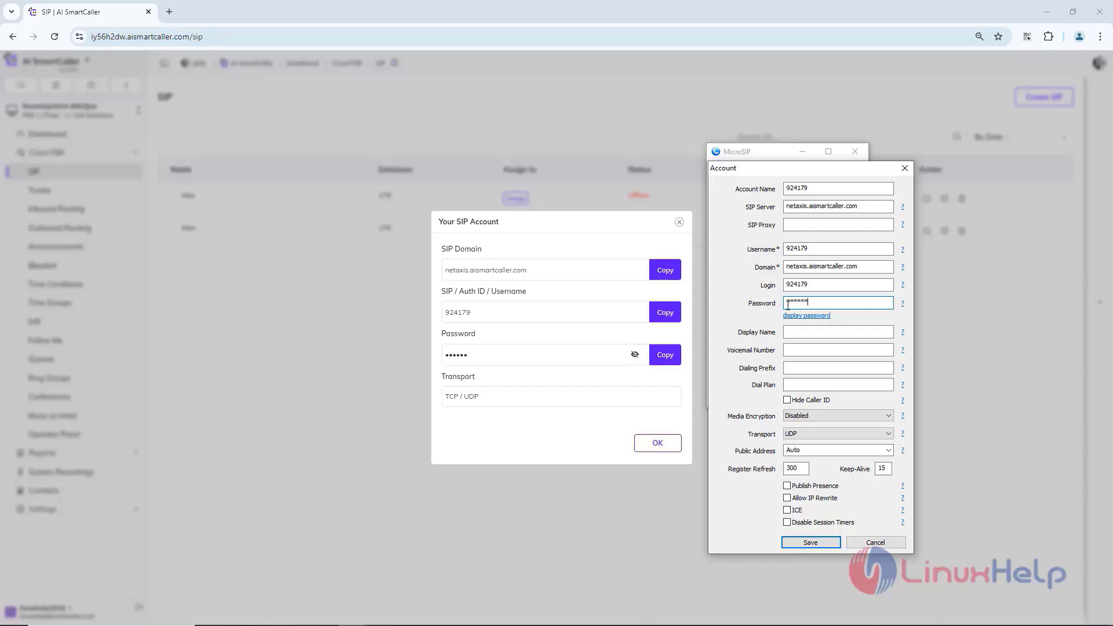
pyautogui.click(808, 316)
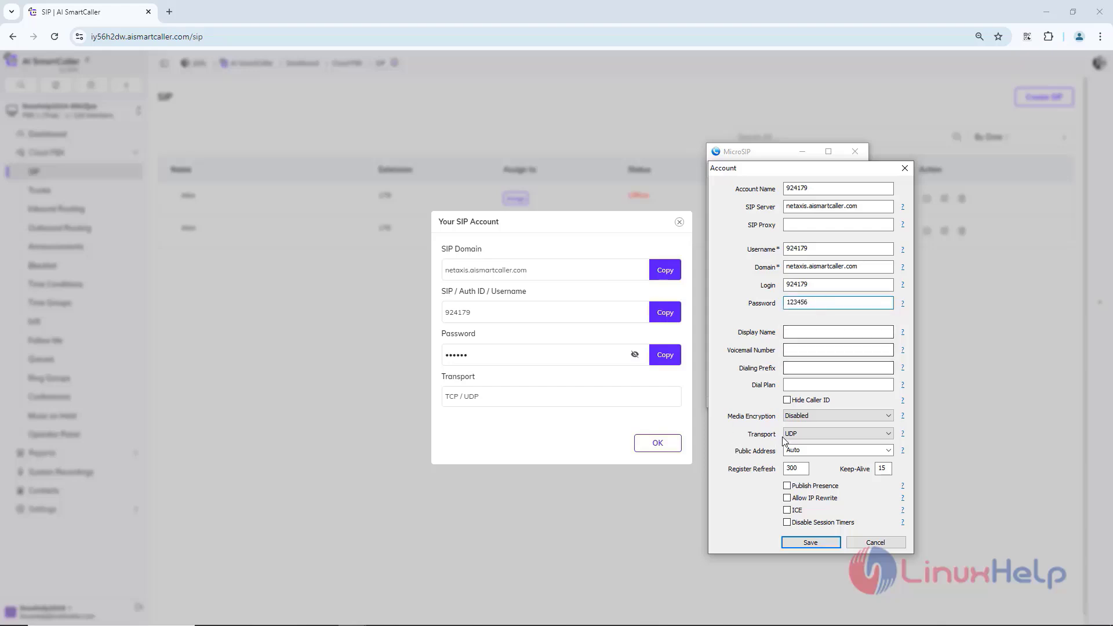
# Step: Set the account's transport to UDP+TCP and save it, closing the MicroSIP window and extension 179's account details
pyautogui.click(835, 434)
pyautogui.click(798, 460)
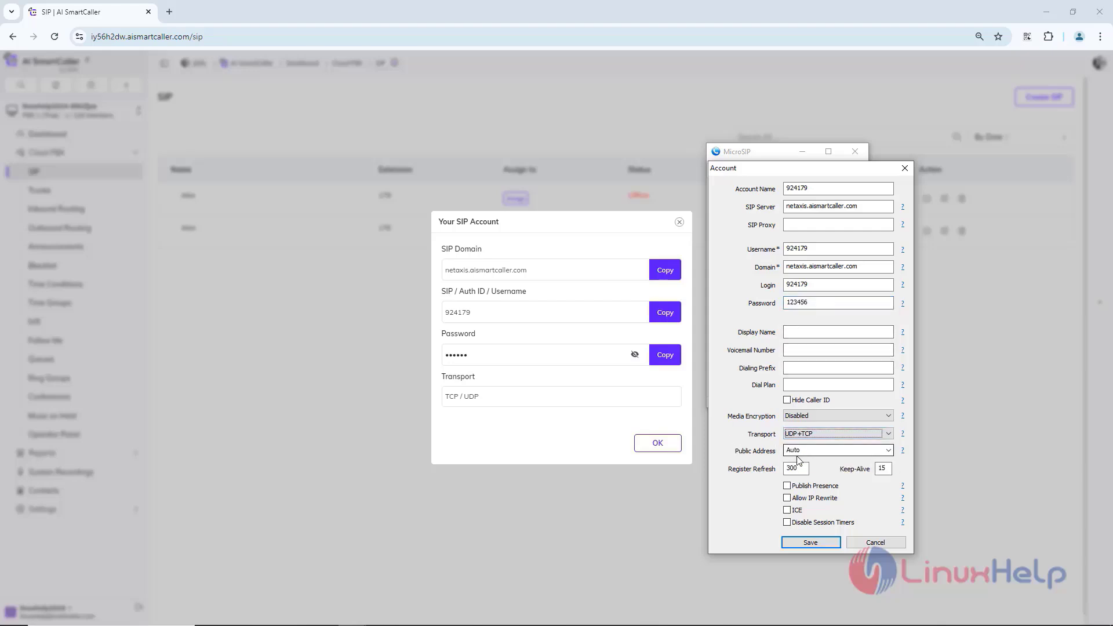
pyautogui.click(810, 542)
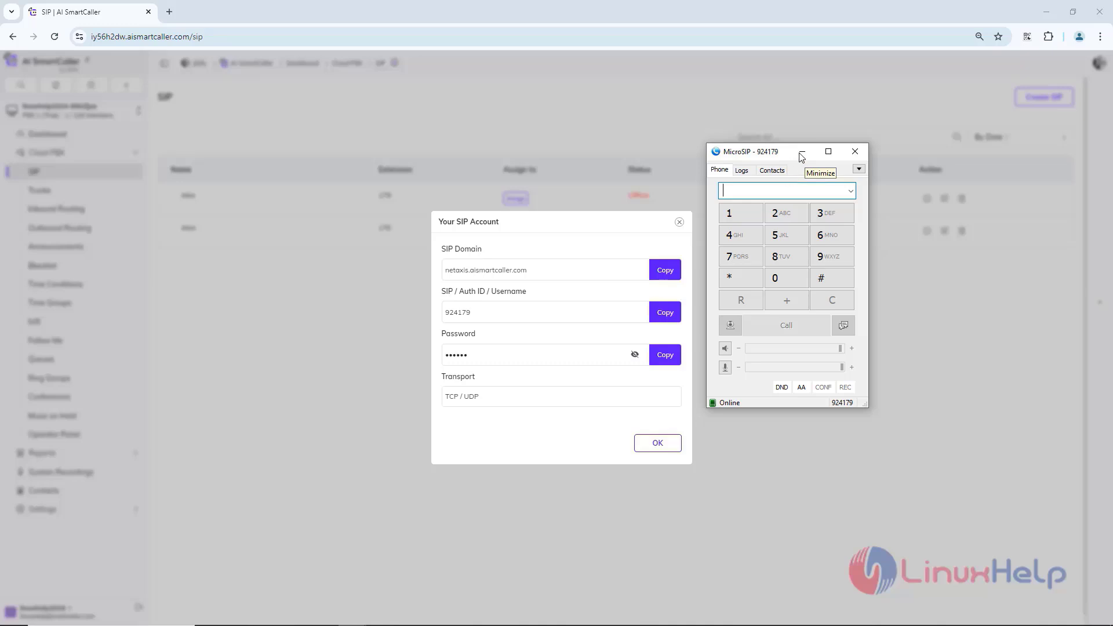
pyautogui.click(855, 151)
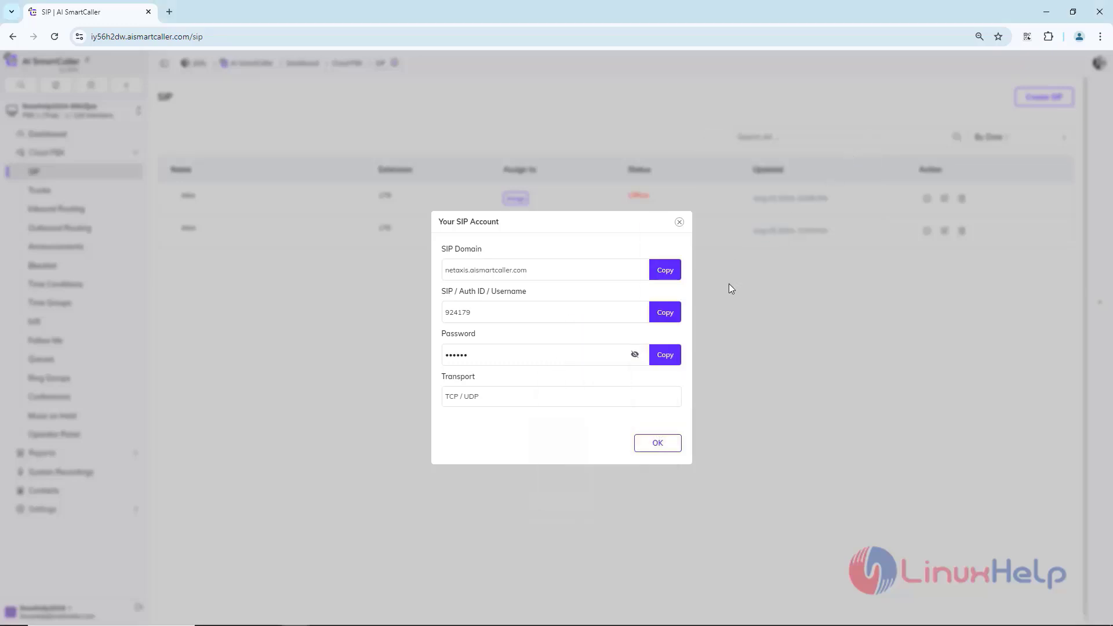
pyautogui.click(664, 445)
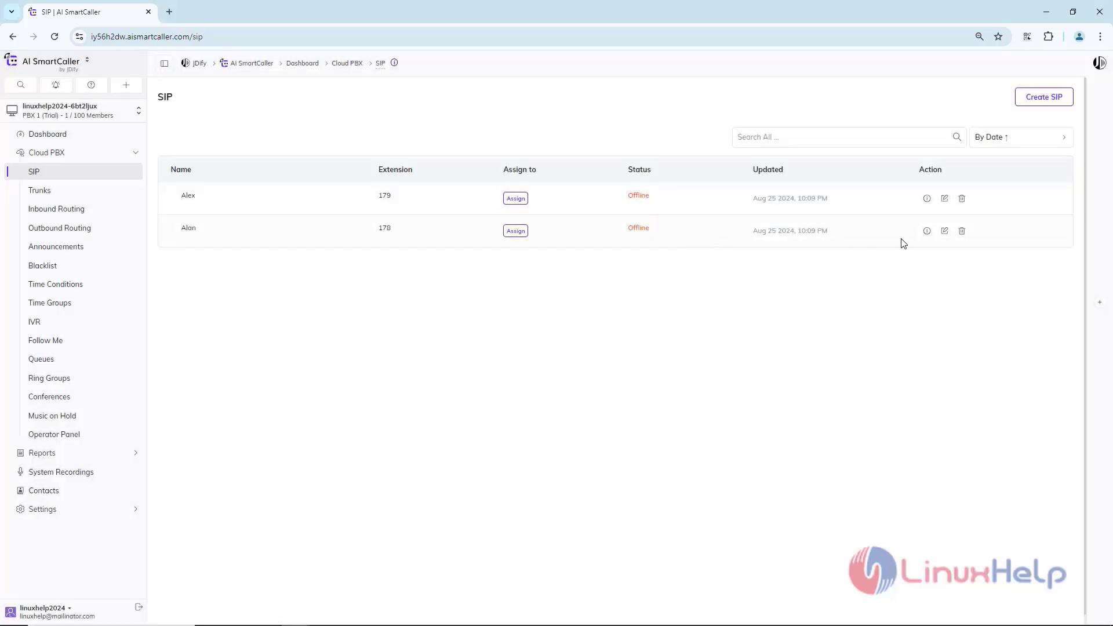
# Step: Display extension 178's SIP account details and start a new account in the other MicroSIP window with its SIP username as account name
pyautogui.click(928, 230)
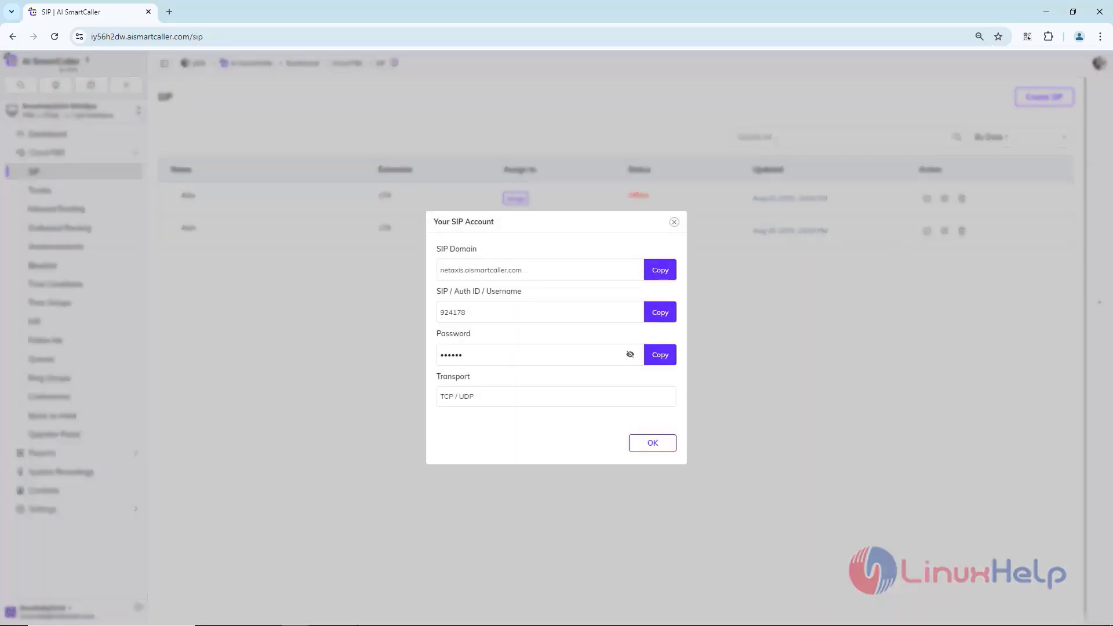
pyautogui.moveTo(352, 621)
pyautogui.click(323, 557)
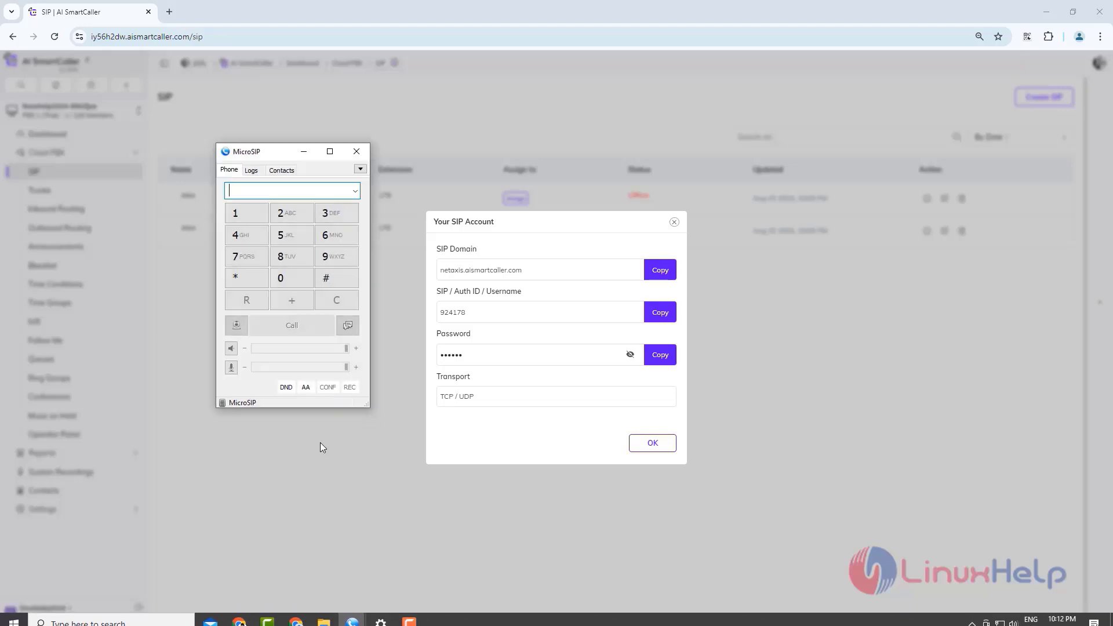
pyautogui.click(360, 169)
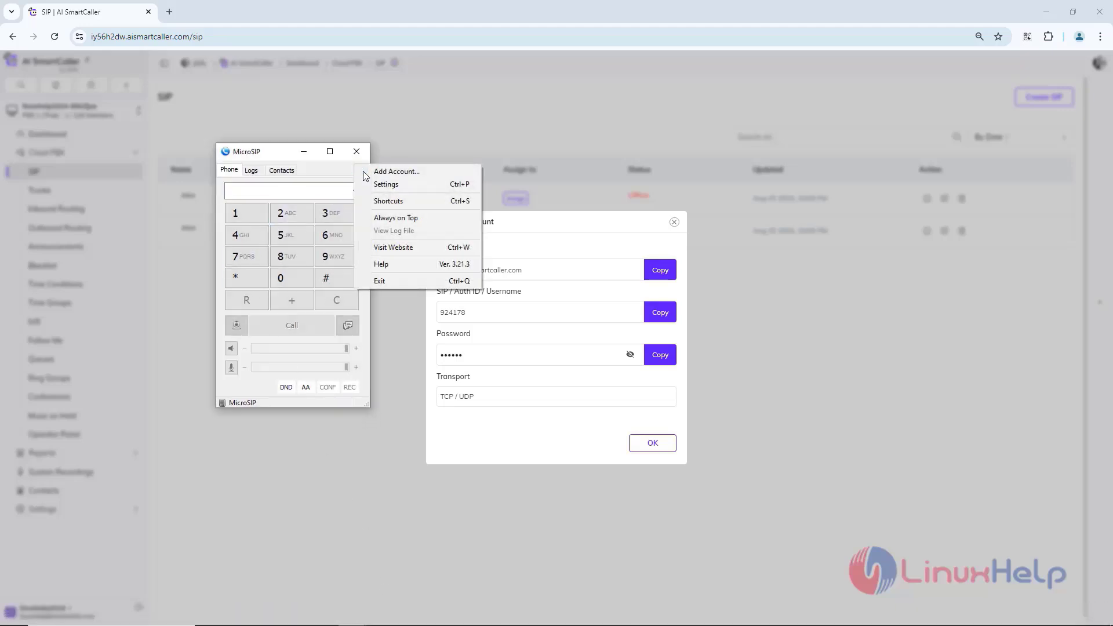
pyautogui.click(380, 173)
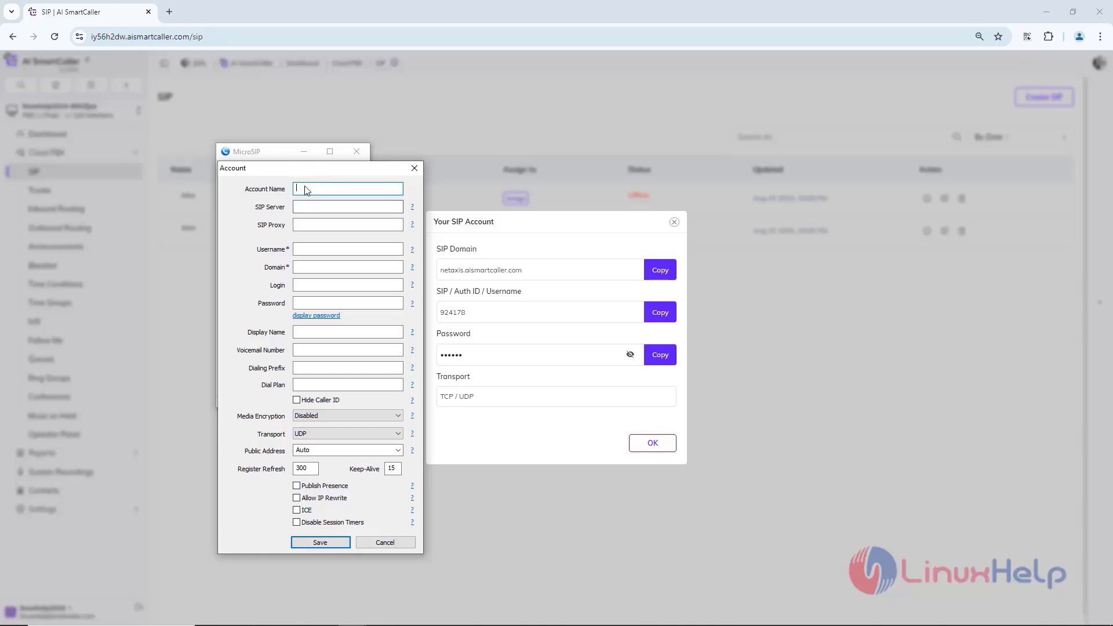
pyautogui.moveTo(339, 168); pyautogui.dragTo(290, 154)
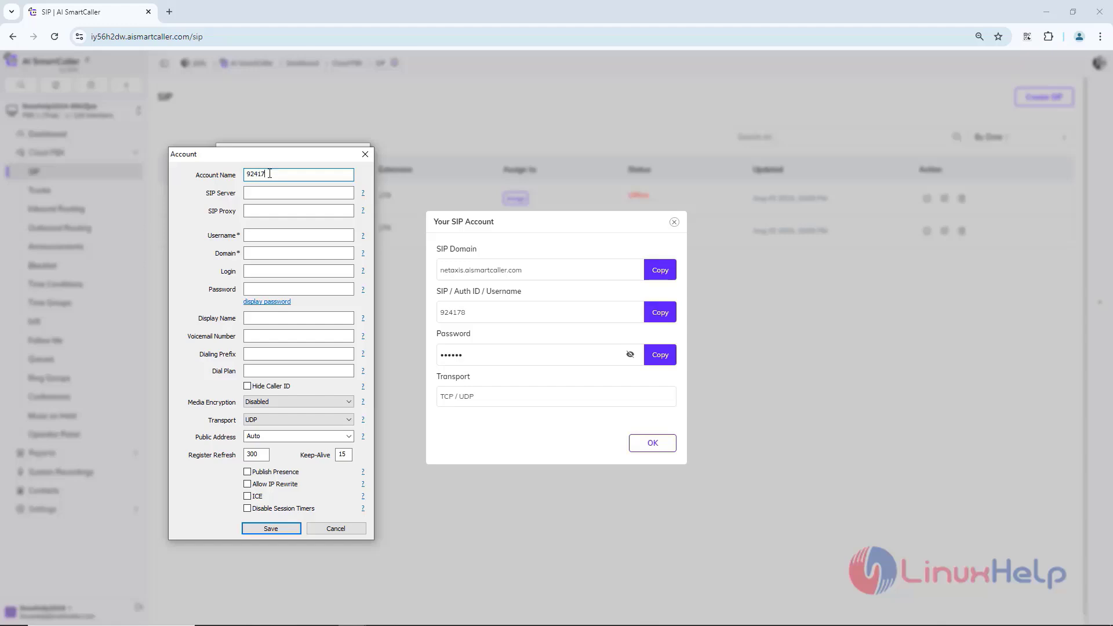
# Step: Copy the account name into the account's username and login
pyautogui.moveTo(274, 174); pyautogui.dragTo(210, 173)
pyautogui.hotkey('ctrl', 'c')
pyautogui.click(249, 234)
pyautogui.hotkey('ctrl', 'v')
pyautogui.click(251, 270)
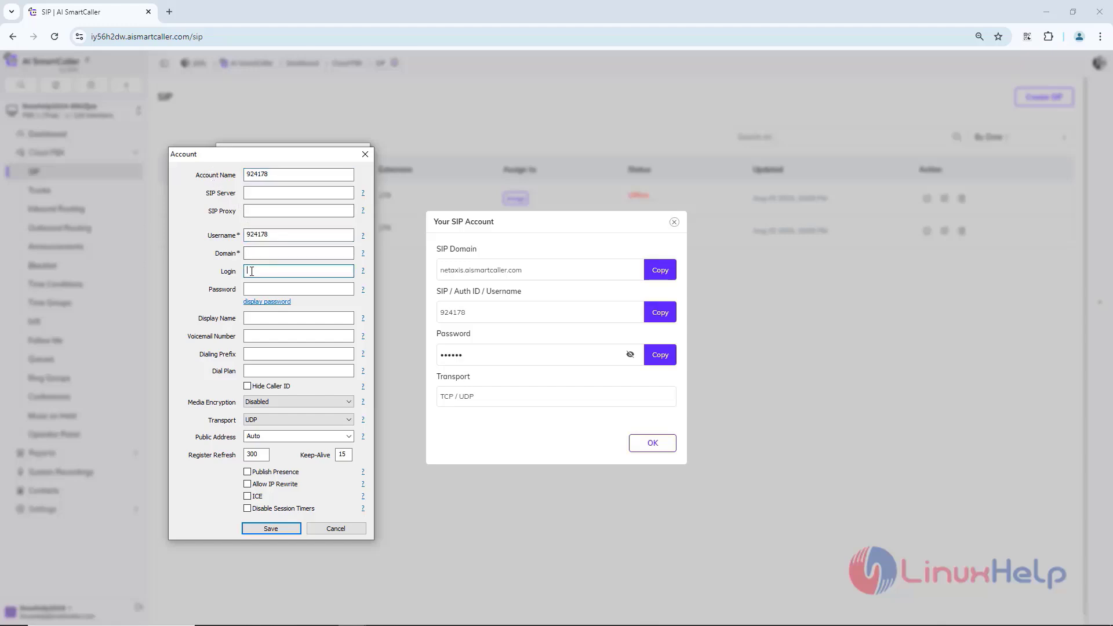
pyautogui.hotkey('ctrl', 'v')
# Step: Set the account's SIP server to netaxis.aismartcaller.com and copy that address into its domain
pyautogui.click(256, 194)
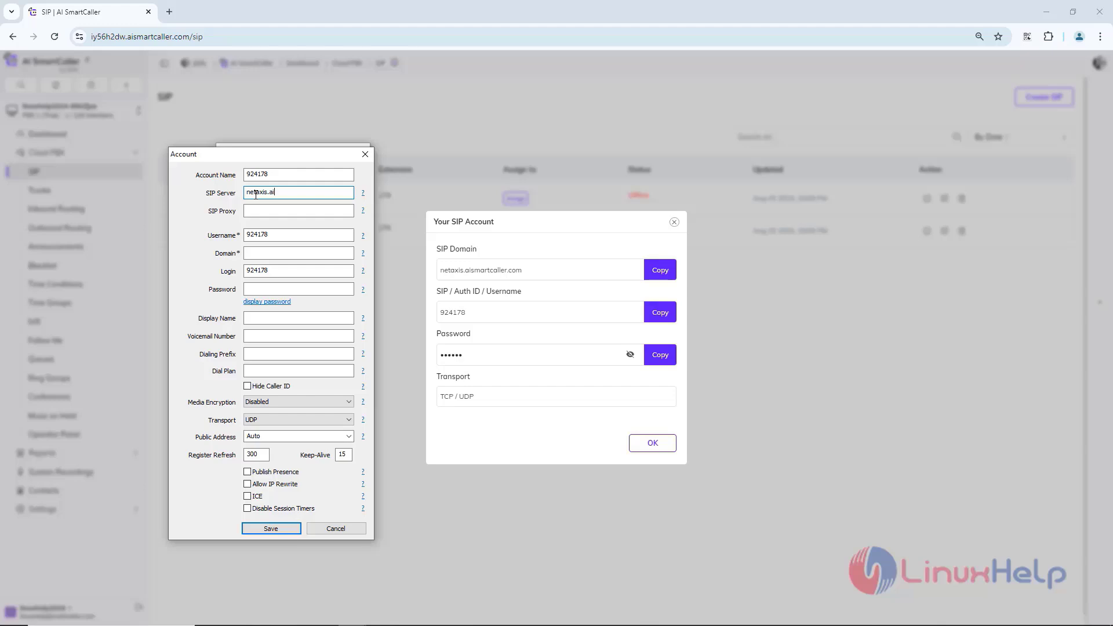
pyautogui.write('smartcaller.com')
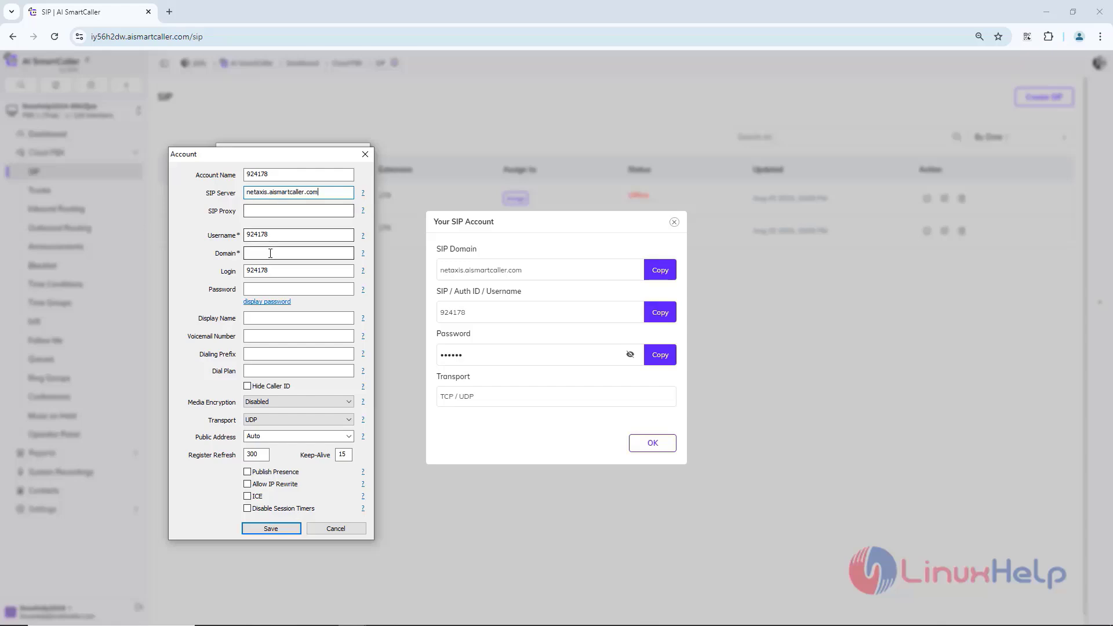
pyautogui.click(270, 254)
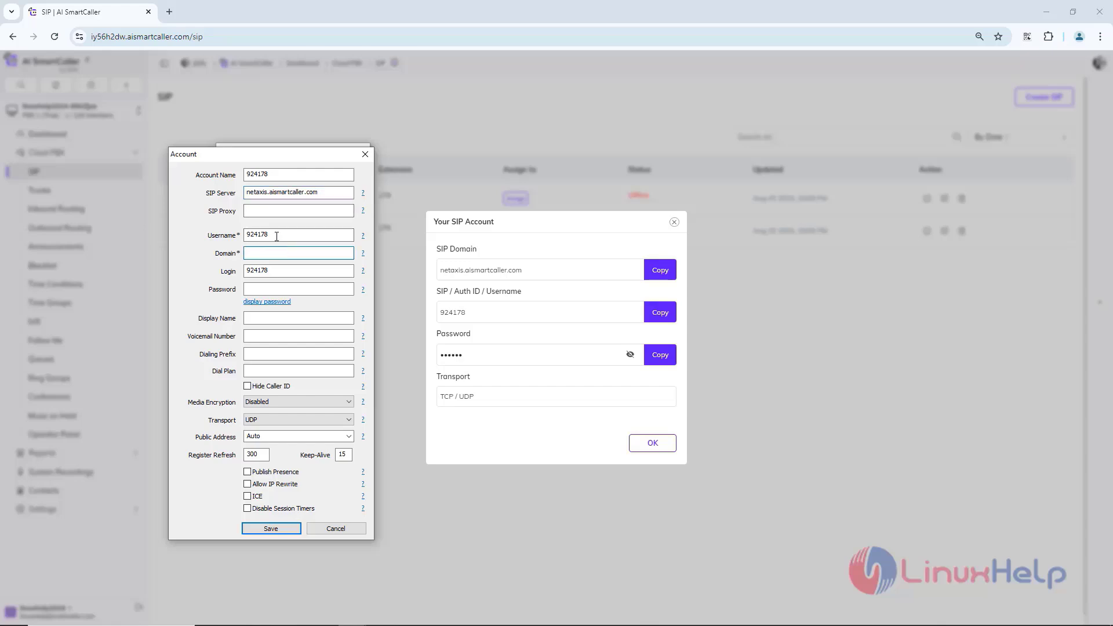
pyautogui.moveTo(332, 191); pyautogui.dragTo(230, 194)
pyautogui.hotkey('ctrl', 'c')
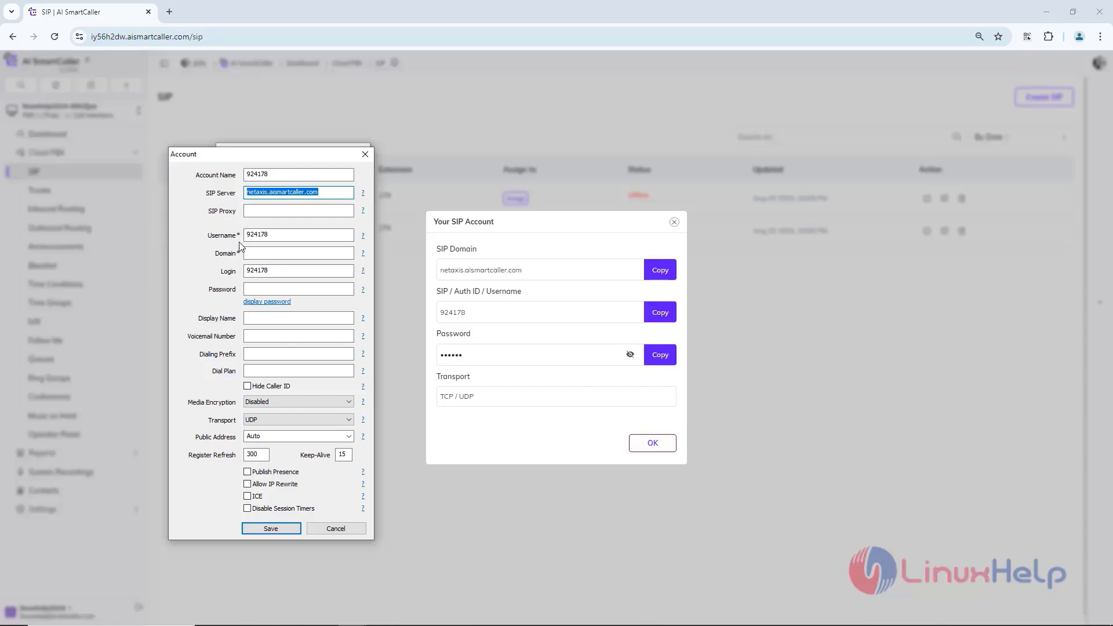
pyautogui.click(255, 253)
pyautogui.hotkey('ctrl', 'v')
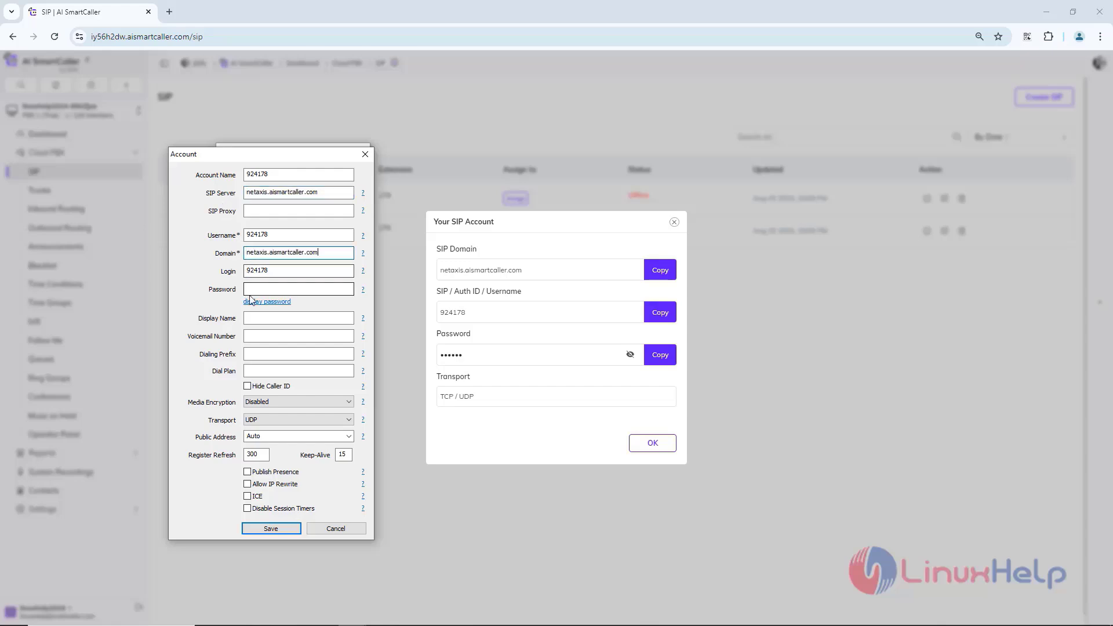
# Step: Enter the SIP account password for extension 178 and display it for checking
pyautogui.click(248, 290)
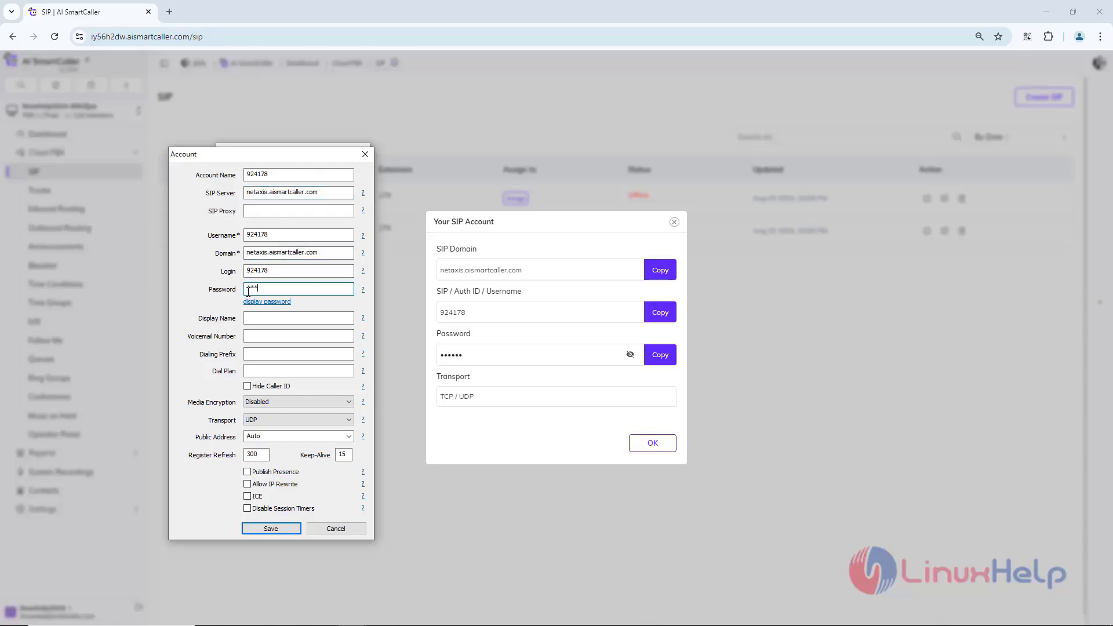
pyautogui.write('123456')
pyautogui.click(258, 302)
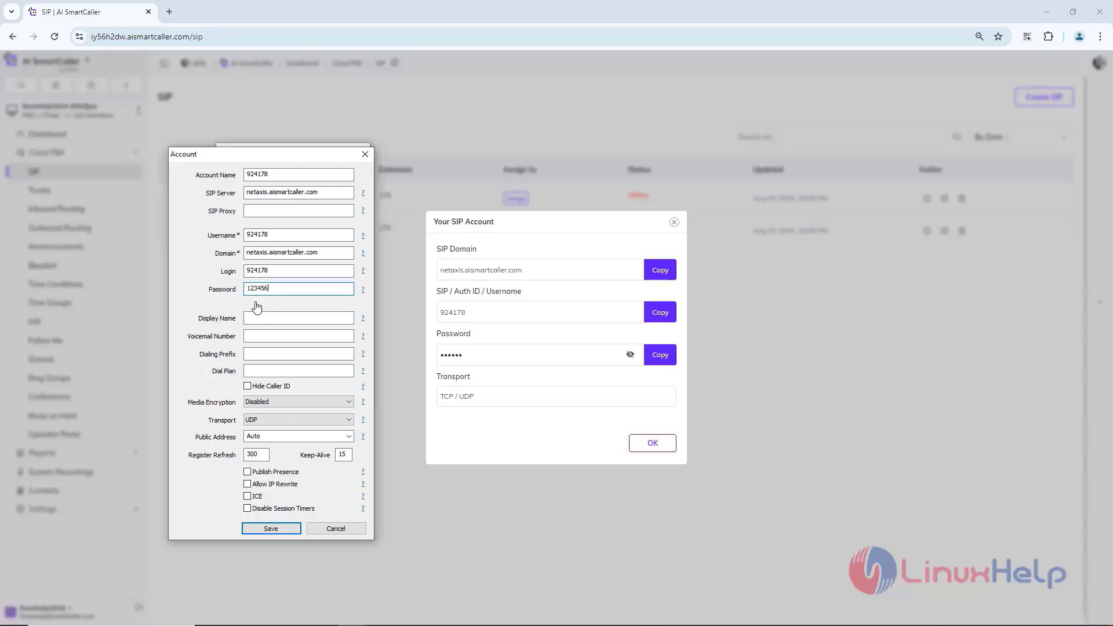
# Step: Set the account's transport to UDP+TCP, matching extension 178's SIP account details, and save the account
pyautogui.click(269, 419)
pyautogui.click(265, 441)
pyautogui.click(258, 420)
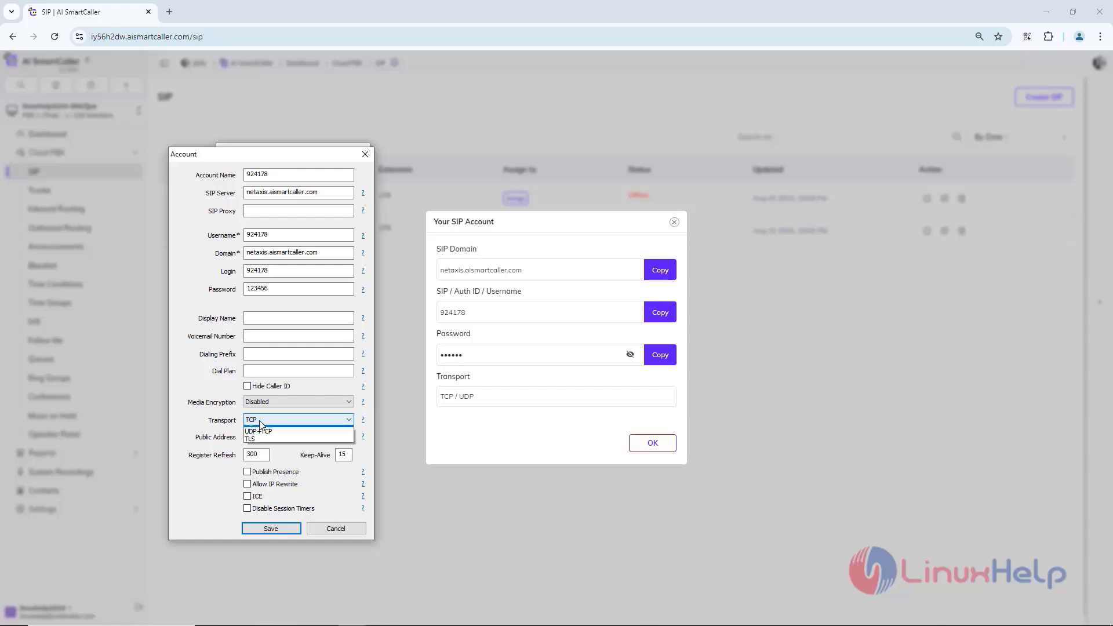
pyautogui.click(266, 446)
pyautogui.click(464, 397)
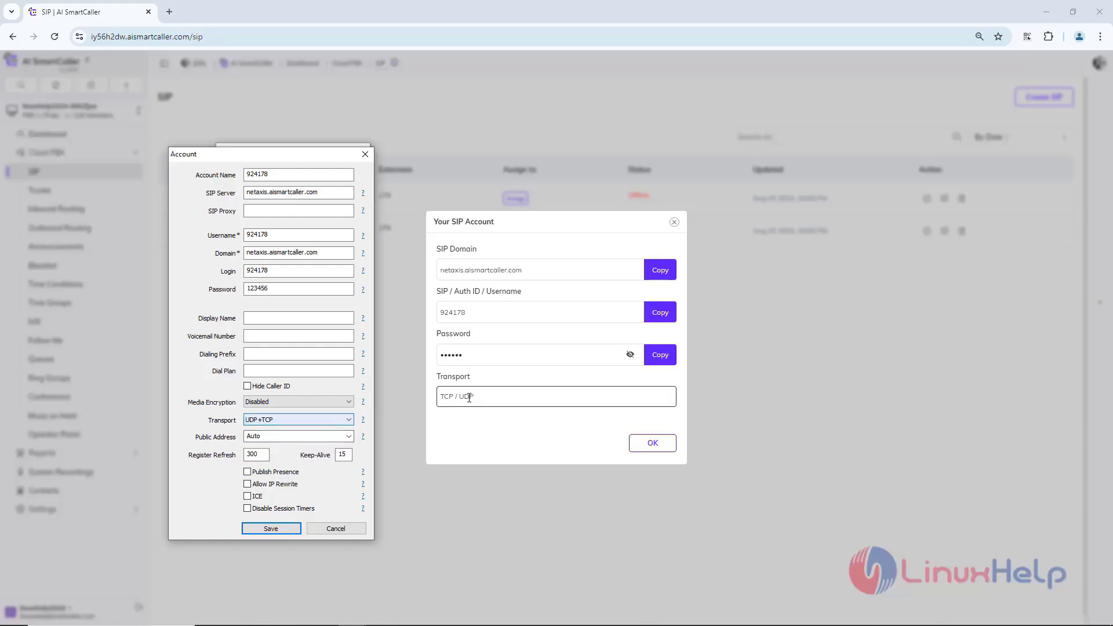
pyautogui.click(455, 352)
pyautogui.click(263, 289)
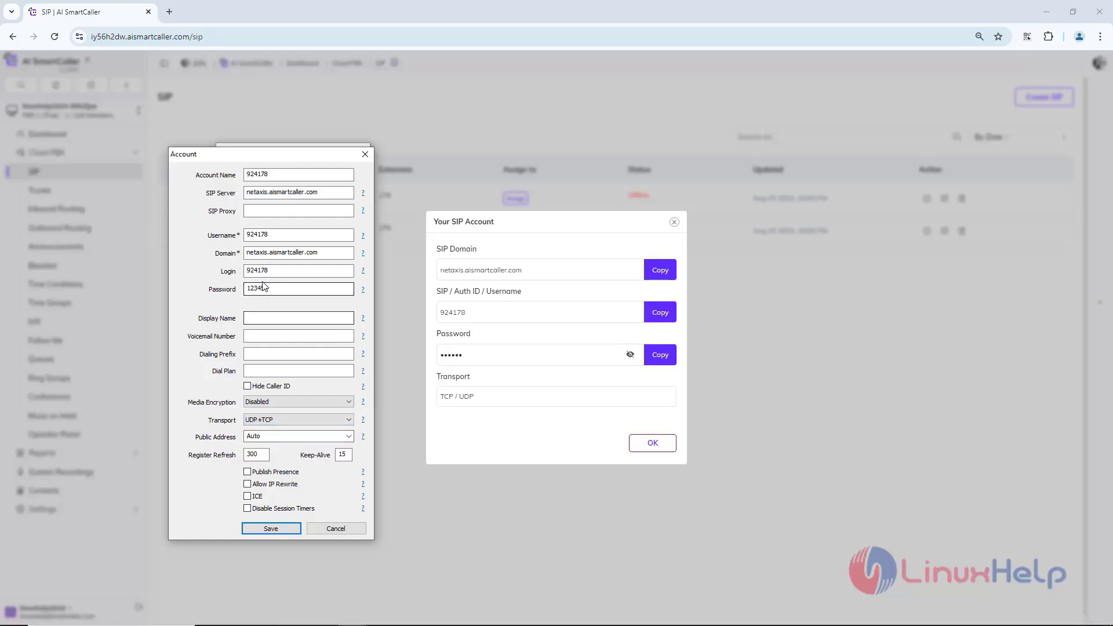
pyautogui.click(256, 529)
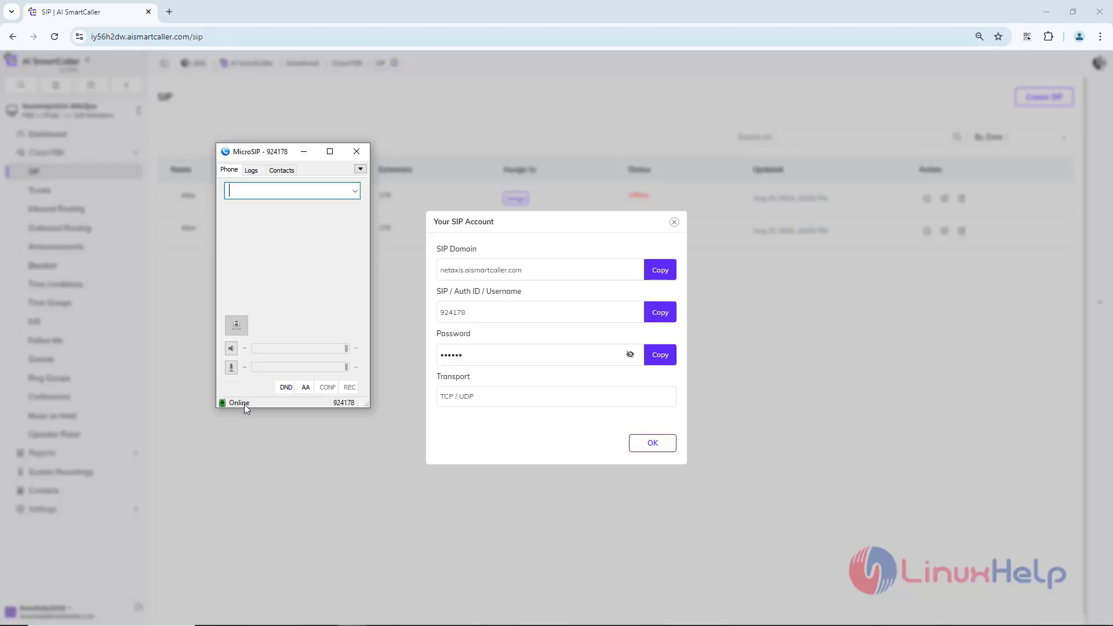
# Step: Bring up extension 179's MicroSIP window and test a call from extension 178 to 179, answering it and hanging up from 179
pyautogui.click(349, 615)
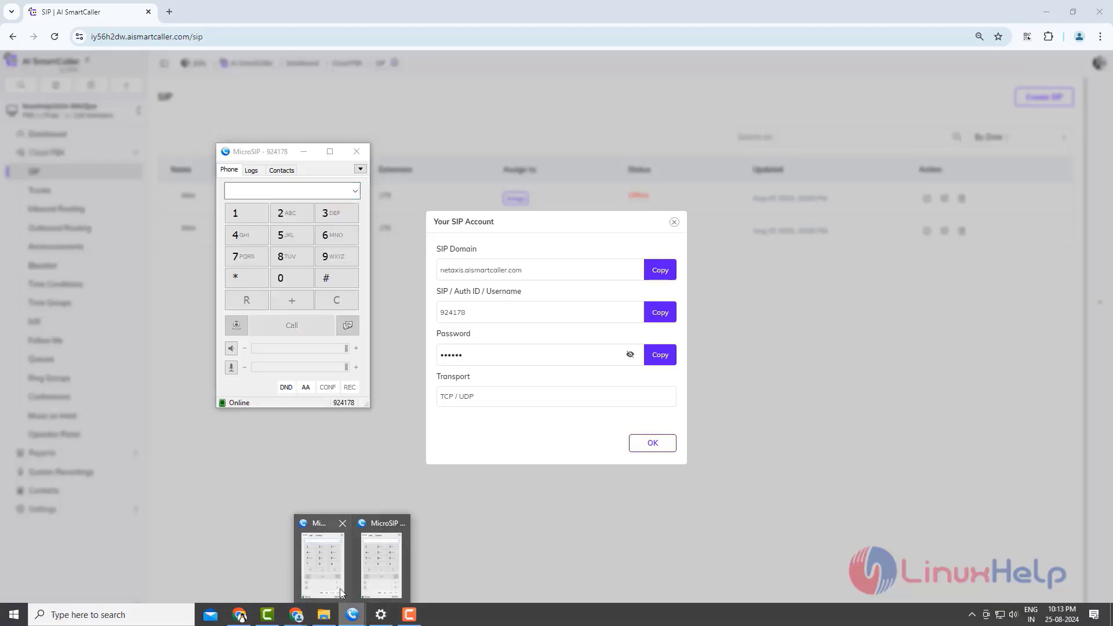
pyautogui.click(337, 581)
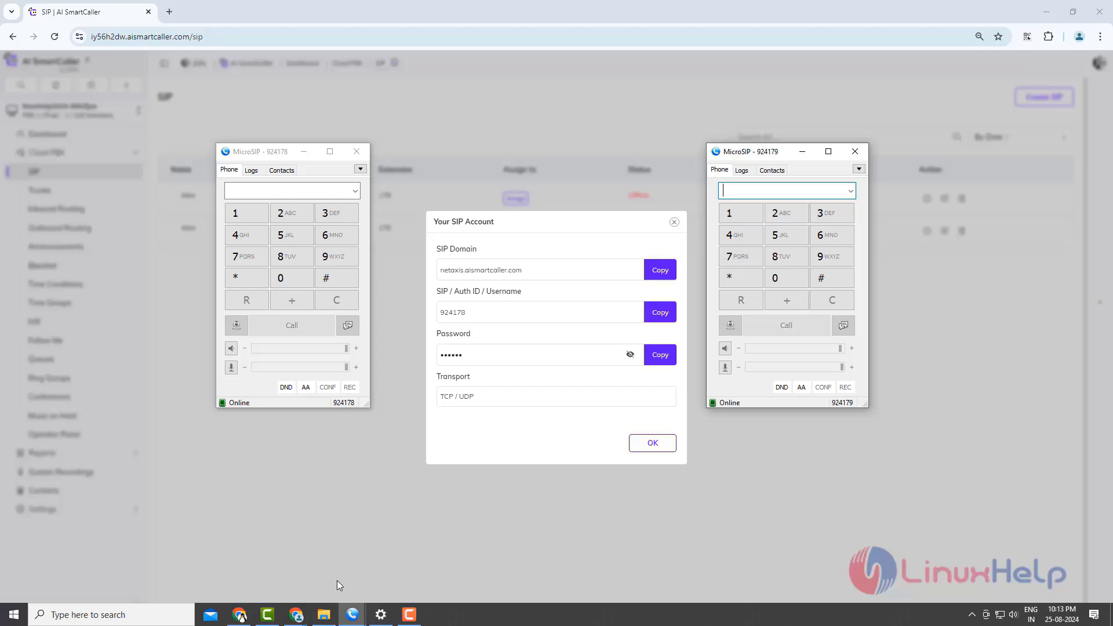
pyautogui.click(240, 219)
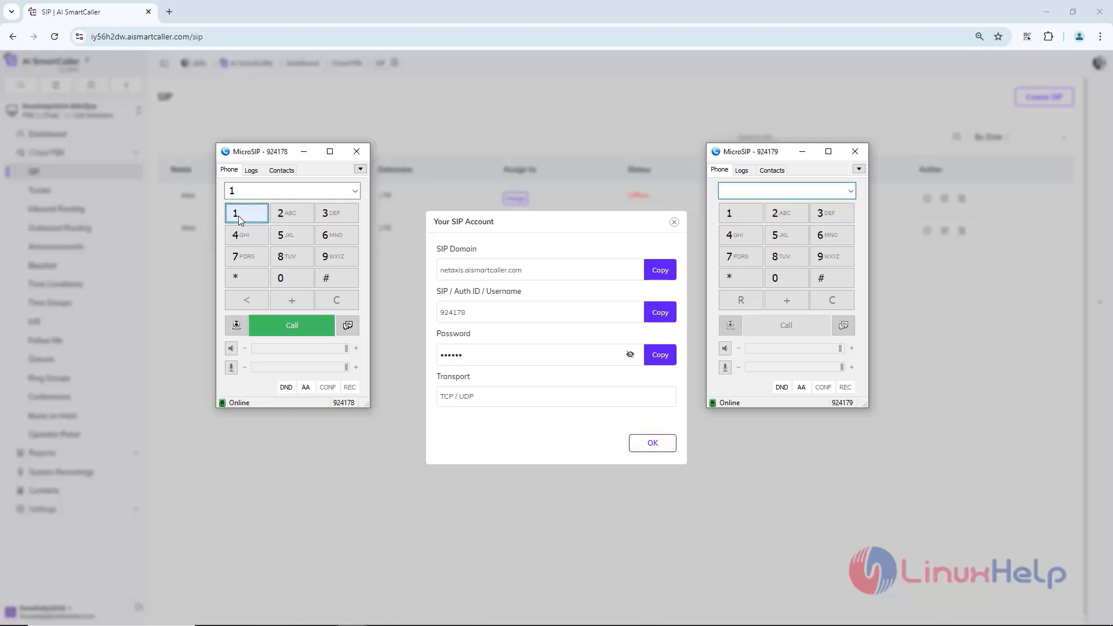
pyautogui.click(244, 259)
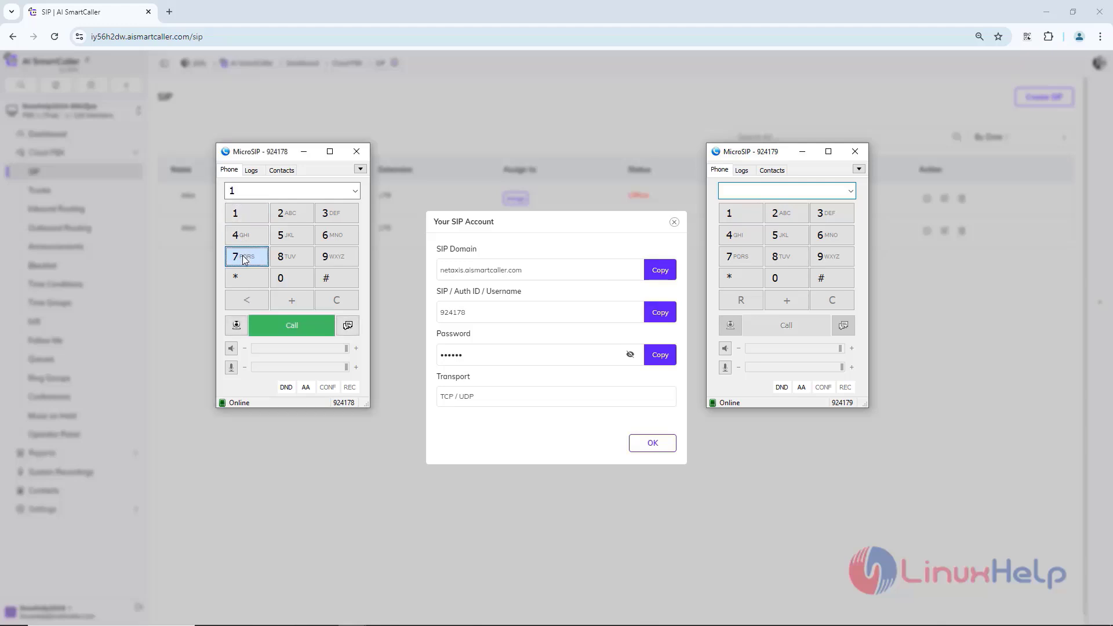
pyautogui.click(328, 259)
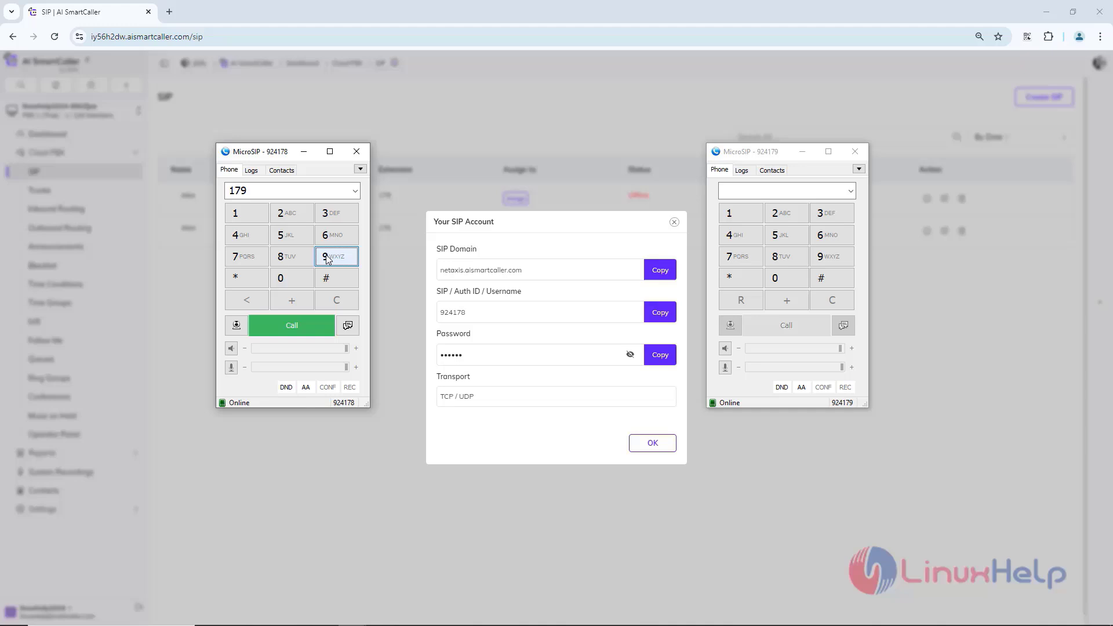
pyautogui.click(288, 324)
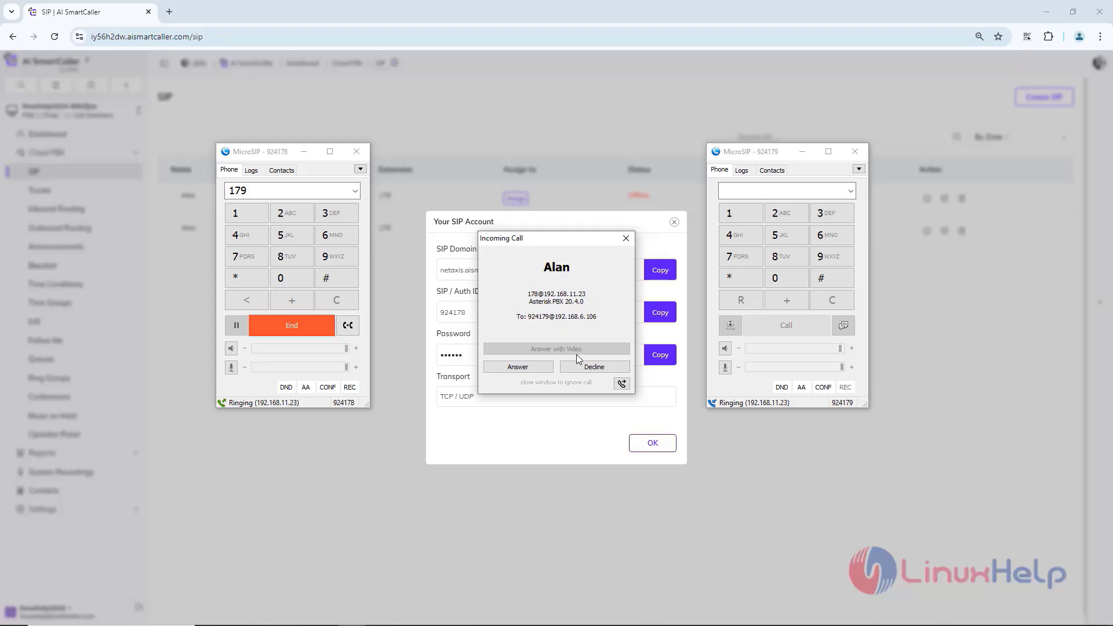
pyautogui.click(518, 367)
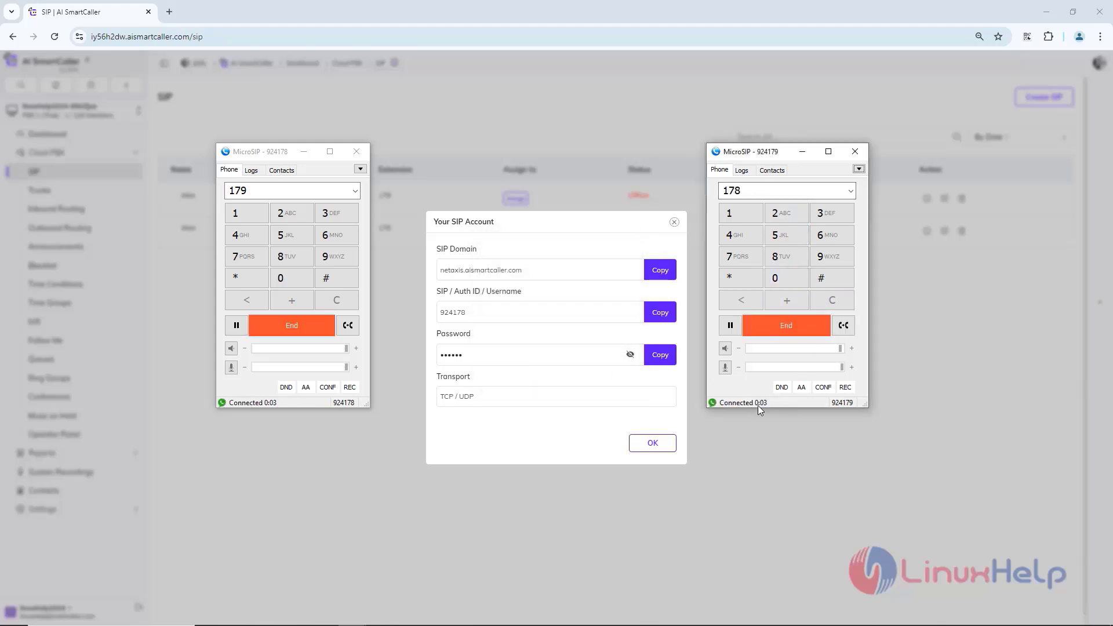
pyautogui.click(818, 328)
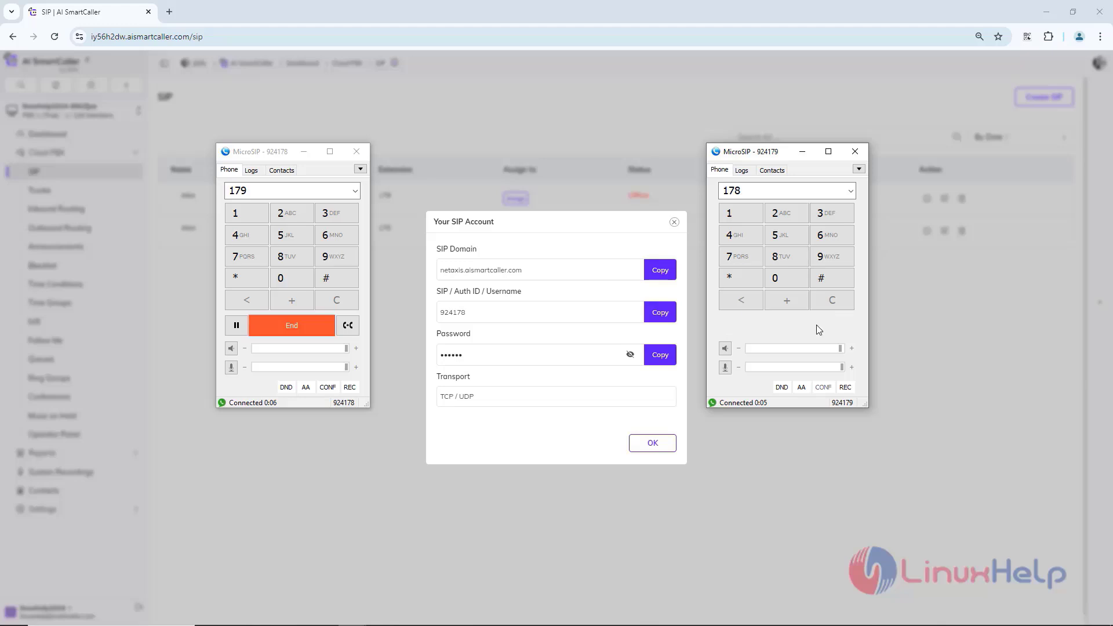
# Step: Test a call from extension 179 to 178, answering it and hanging up from 178, and close extension 178's SIP account details
pyautogui.click(729, 218)
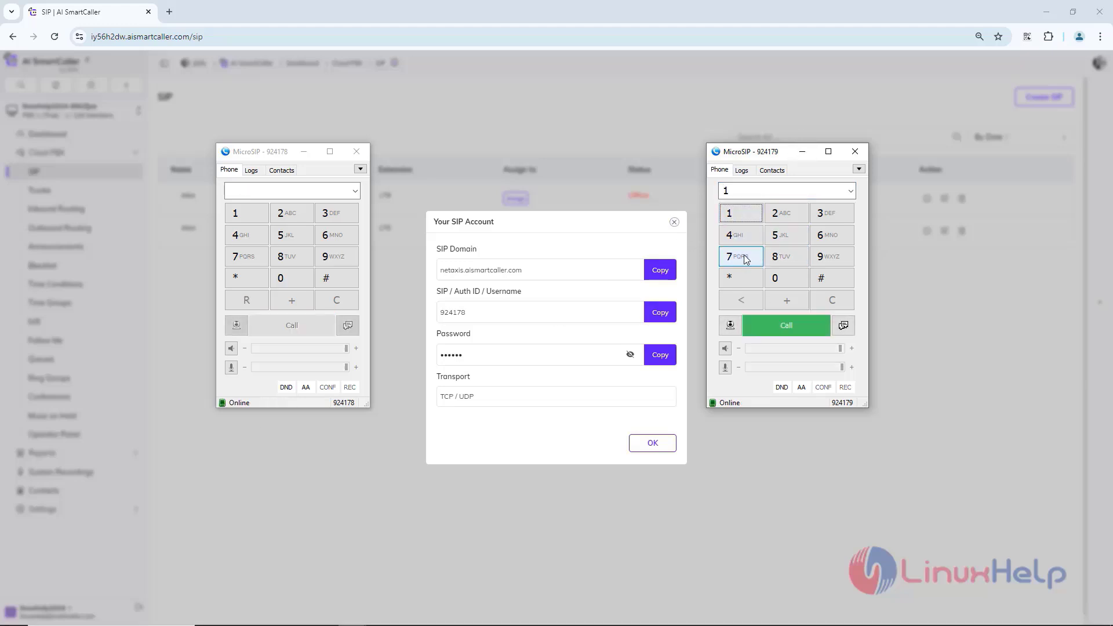
pyautogui.click(753, 258)
pyautogui.click(778, 259)
pyautogui.click(788, 325)
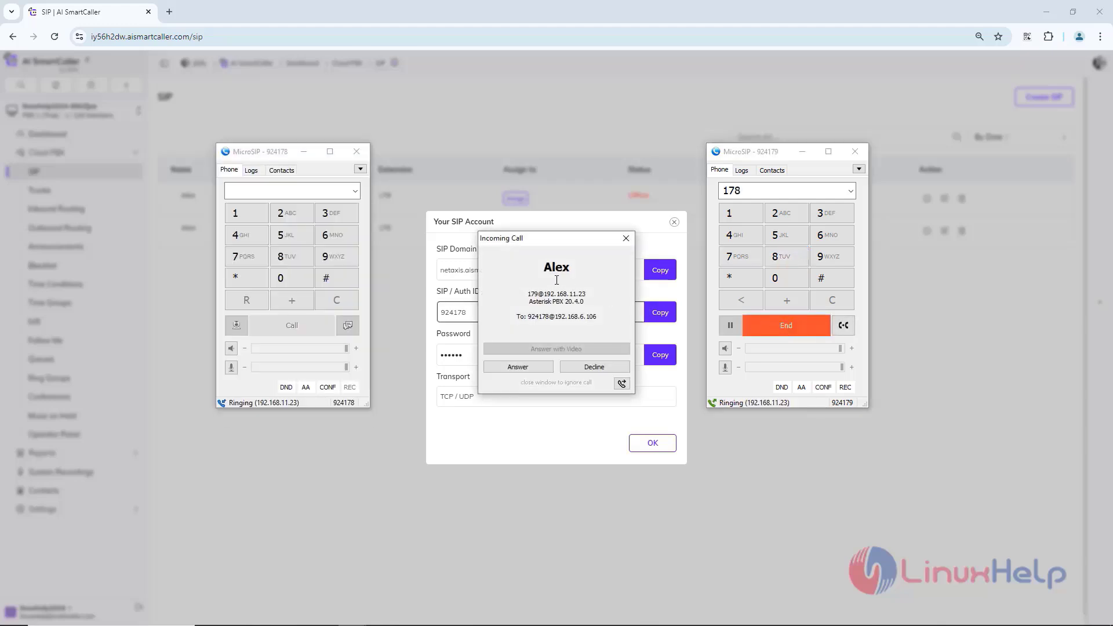
pyautogui.click(517, 367)
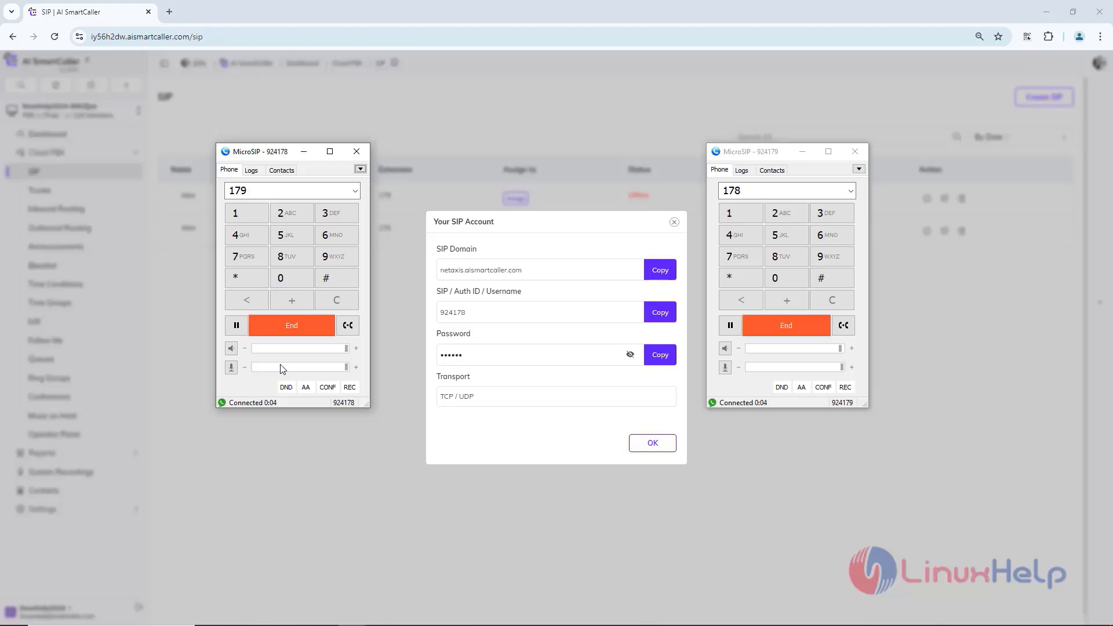
pyautogui.click(302, 331)
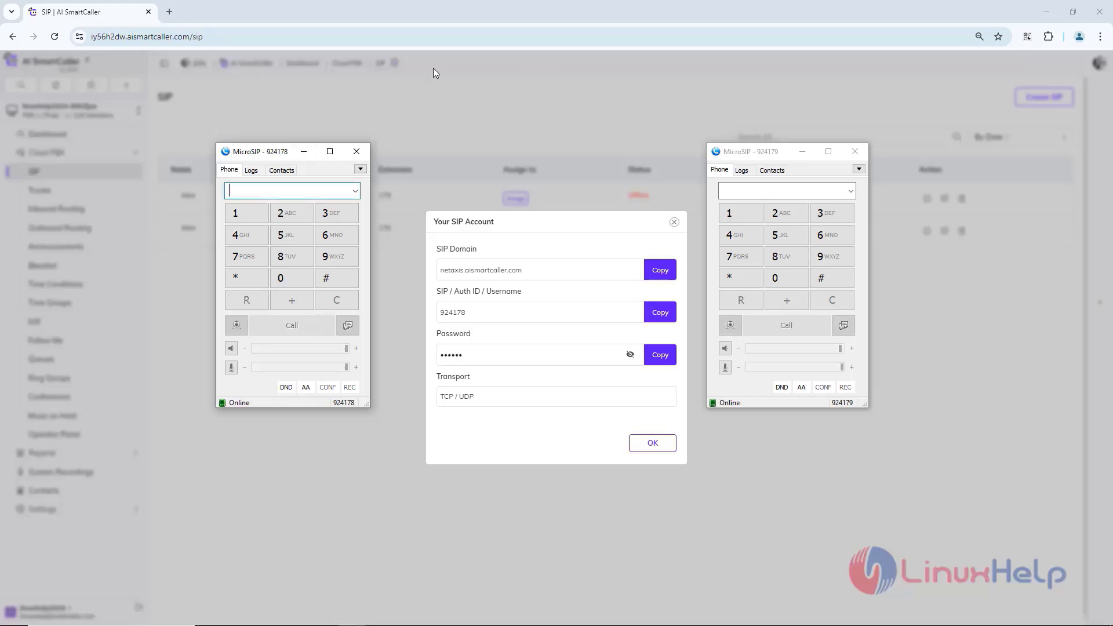
pyautogui.click(644, 448)
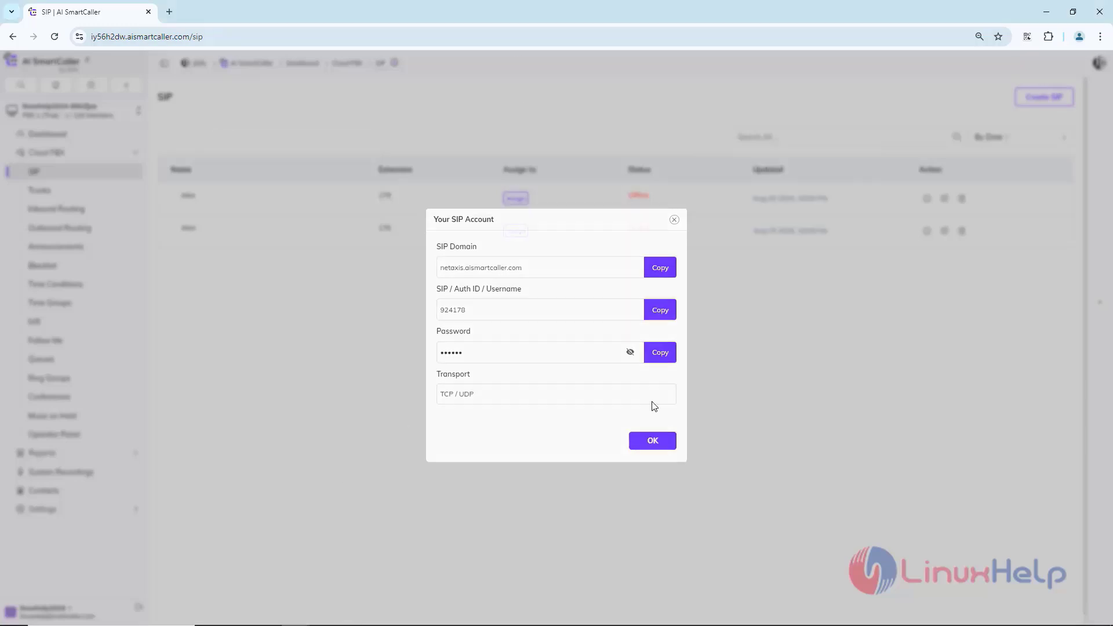